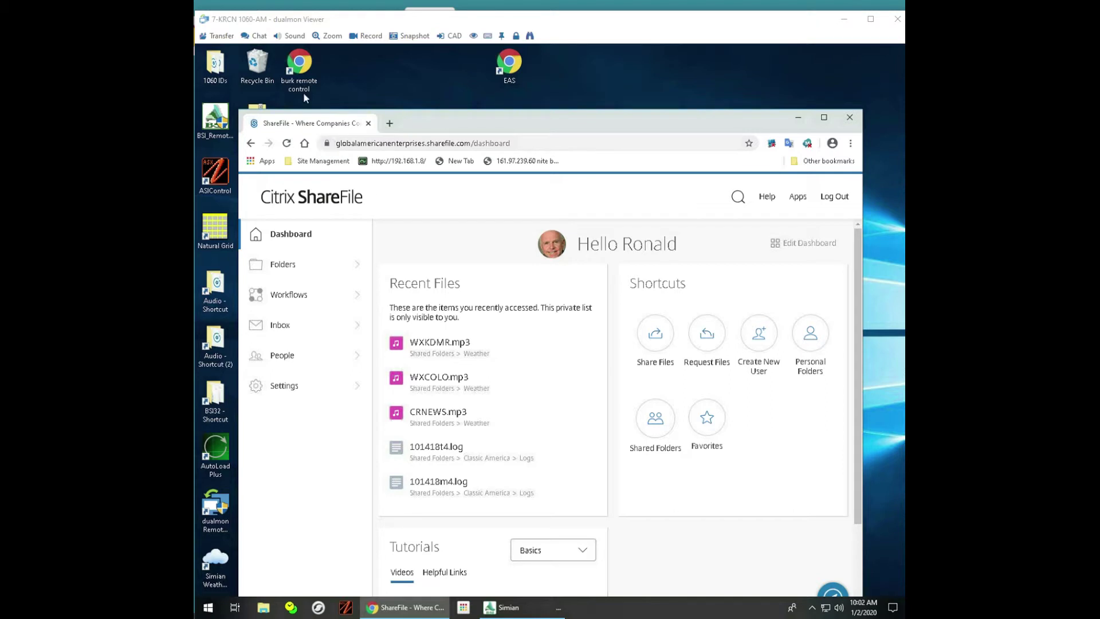
Step: Create a ShareFile desktop shortcut below the EAS shortcut, close Chrome, and open the shortcut
left_click_drag(326, 144, 612, 73)
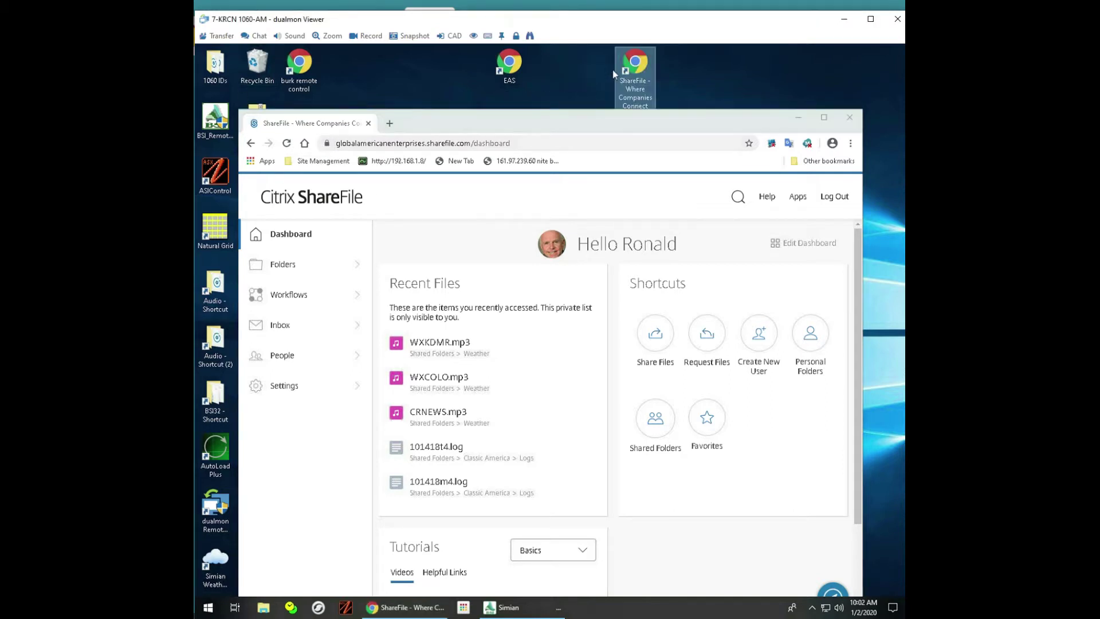
left_click(837, 117)
left_click(850, 118)
left_click_drag(643, 67, 511, 129)
right_click(511, 127)
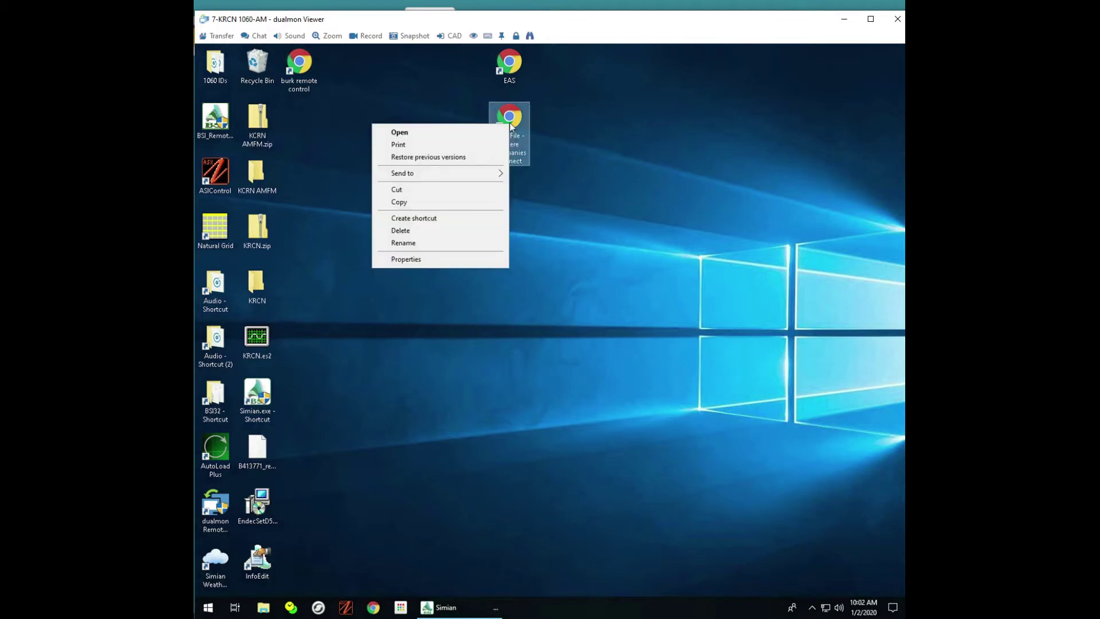
left_click(402, 133)
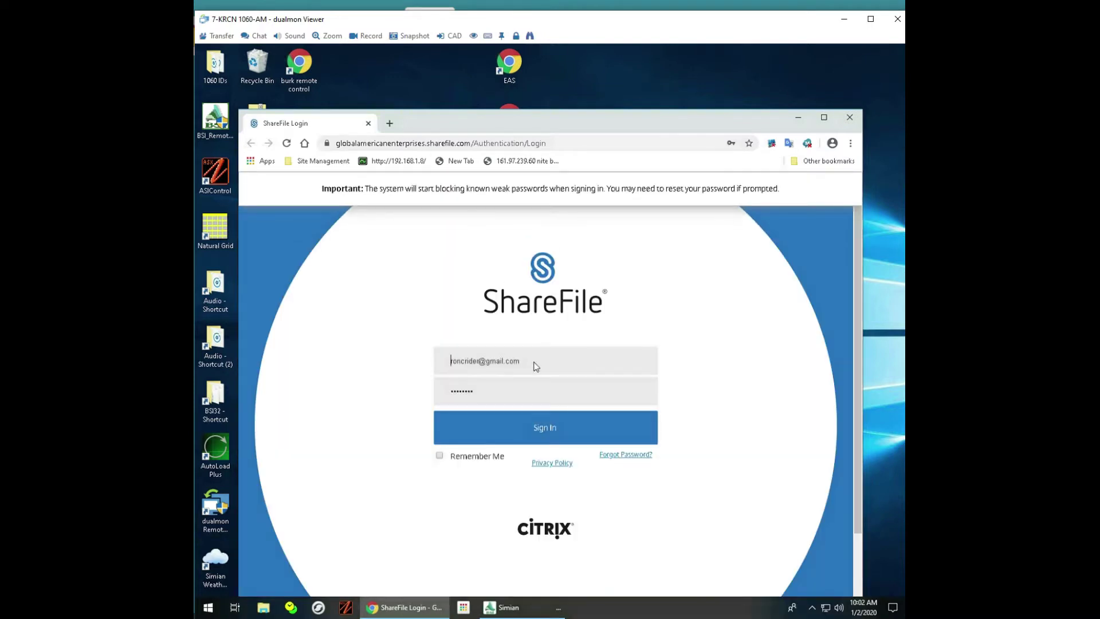
Step: Sign in to ShareFile and scroll the Apps page to the Power Tools Sync download
left_click(542, 429)
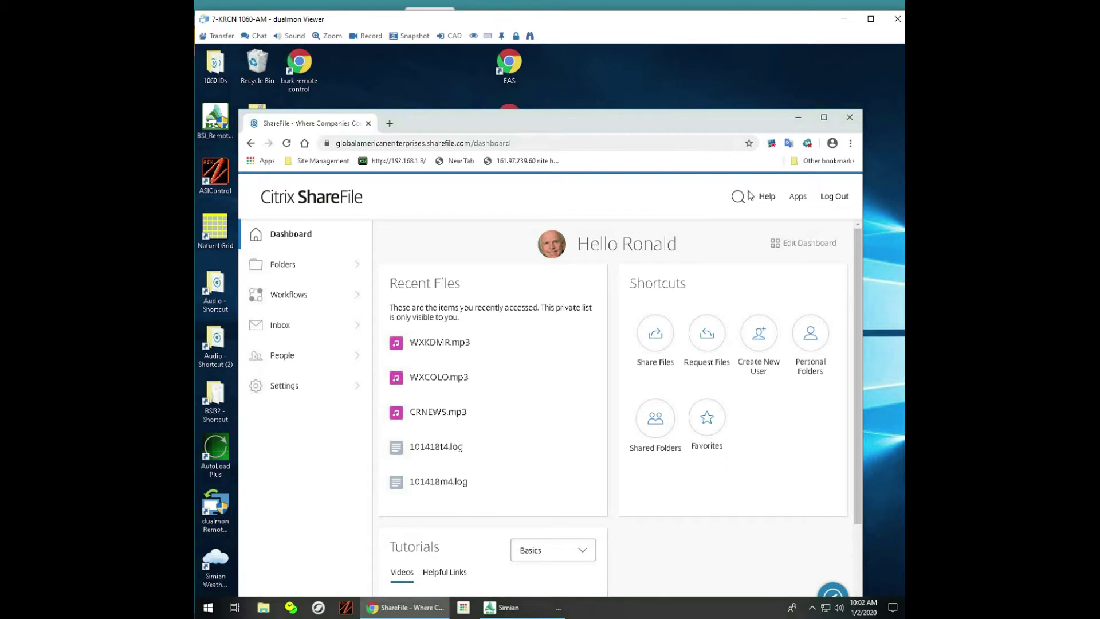
left_click(796, 200)
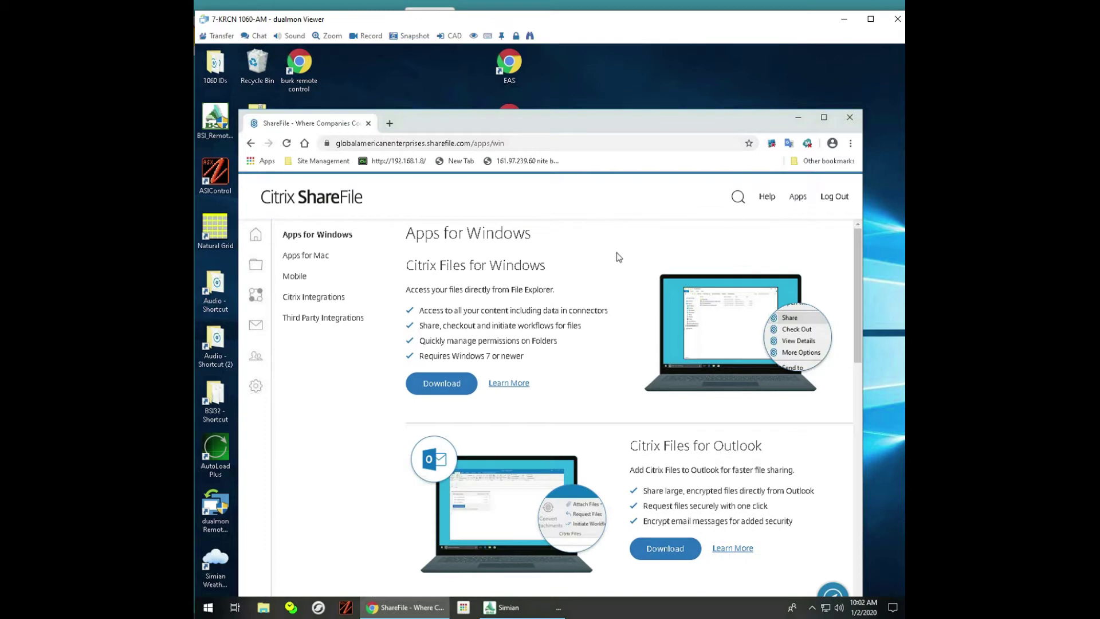
scroll(633, 261, "down", 4)
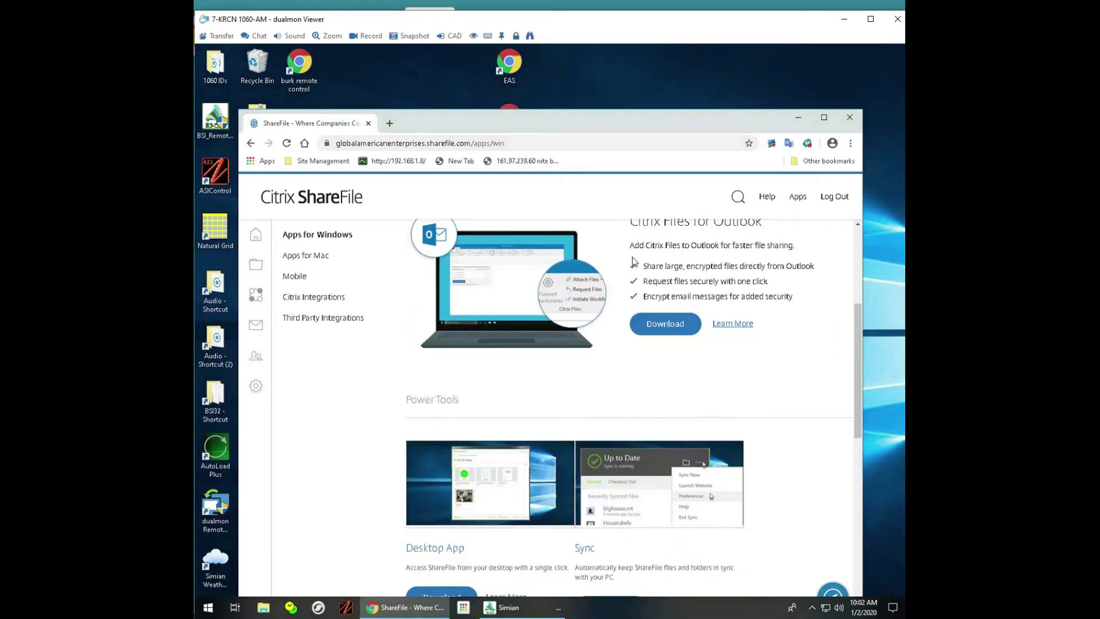
scroll(634, 261, "down", 3)
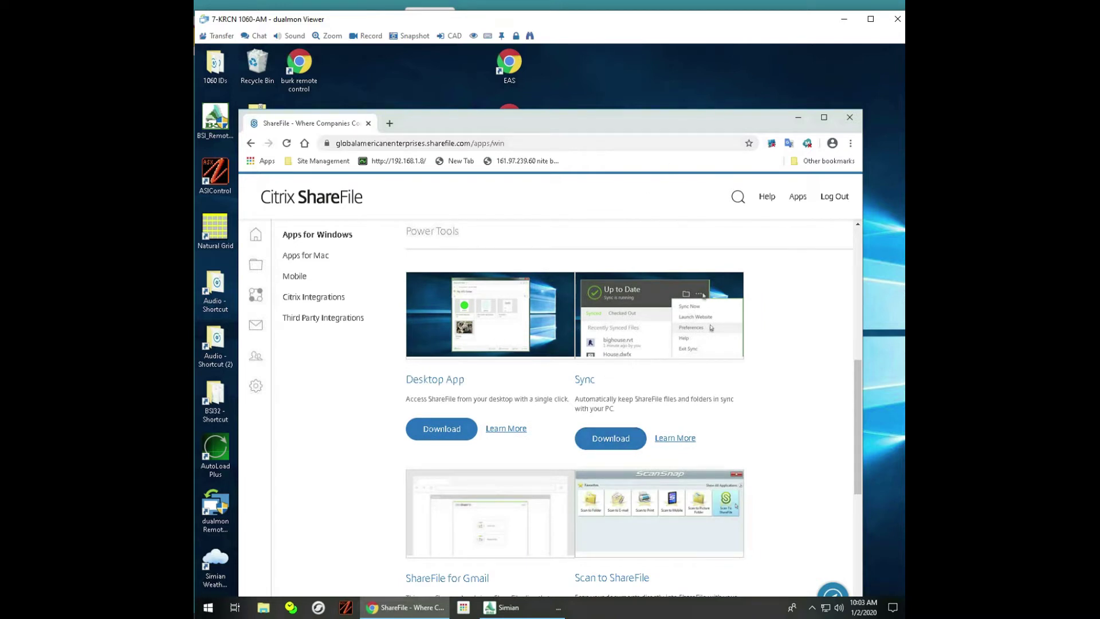
Step: Save ShareFileSyncInstaller-v3.24.106.0.exe into This PC > Documents
left_click(617, 439)
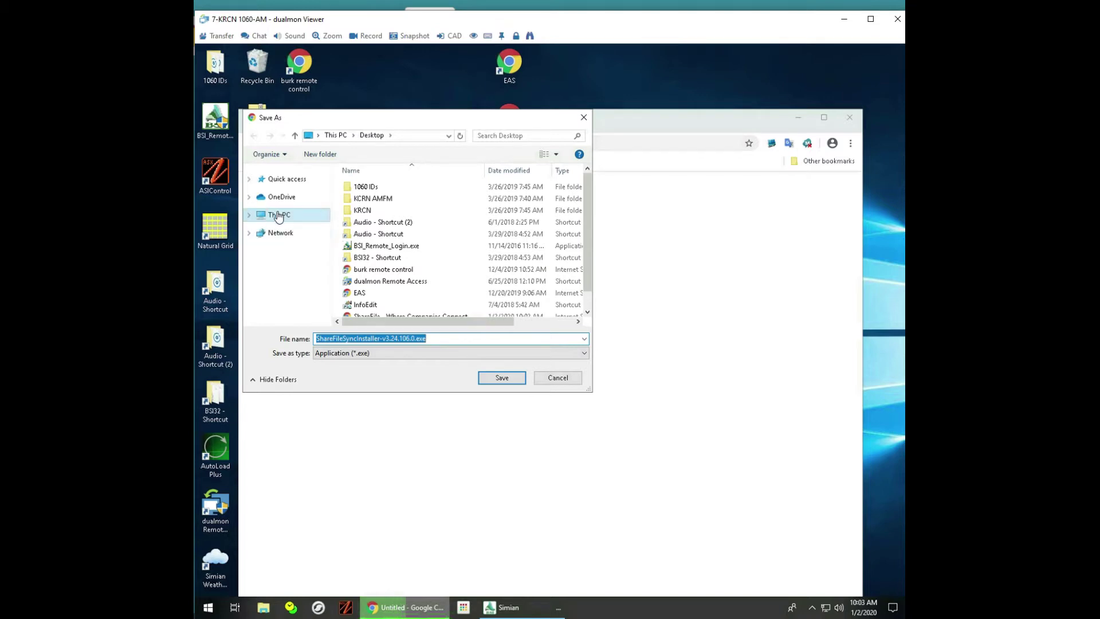
left_click(279, 215)
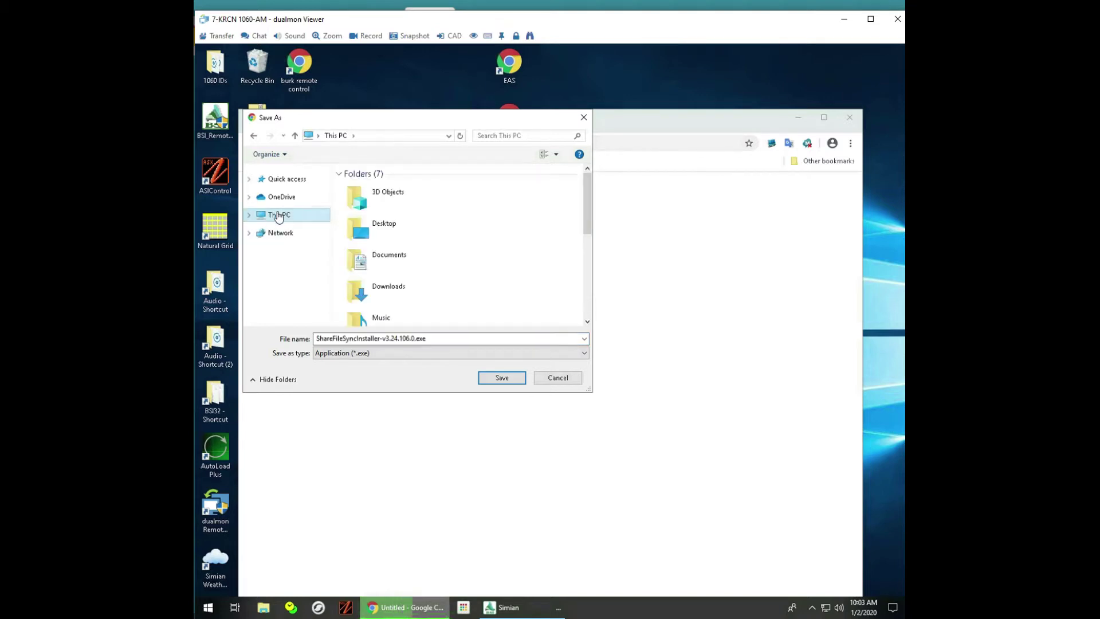
double_click(395, 254)
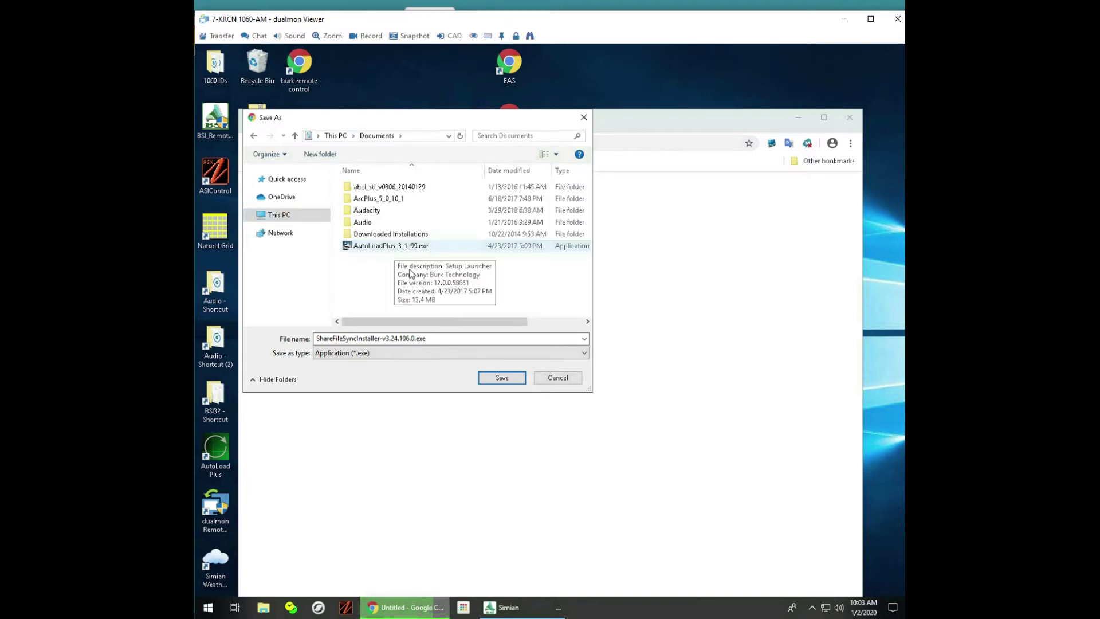
left_click(498, 380)
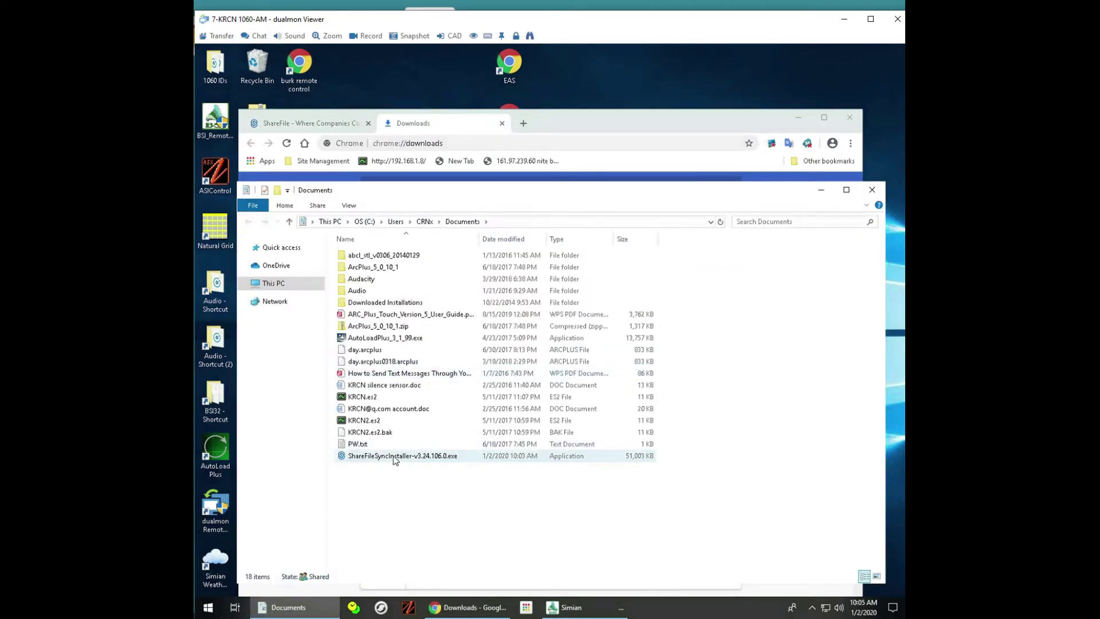
Step: Run the Sync installer, approve UAC, accept the licence terms, and complete the installation
double_click(394, 457)
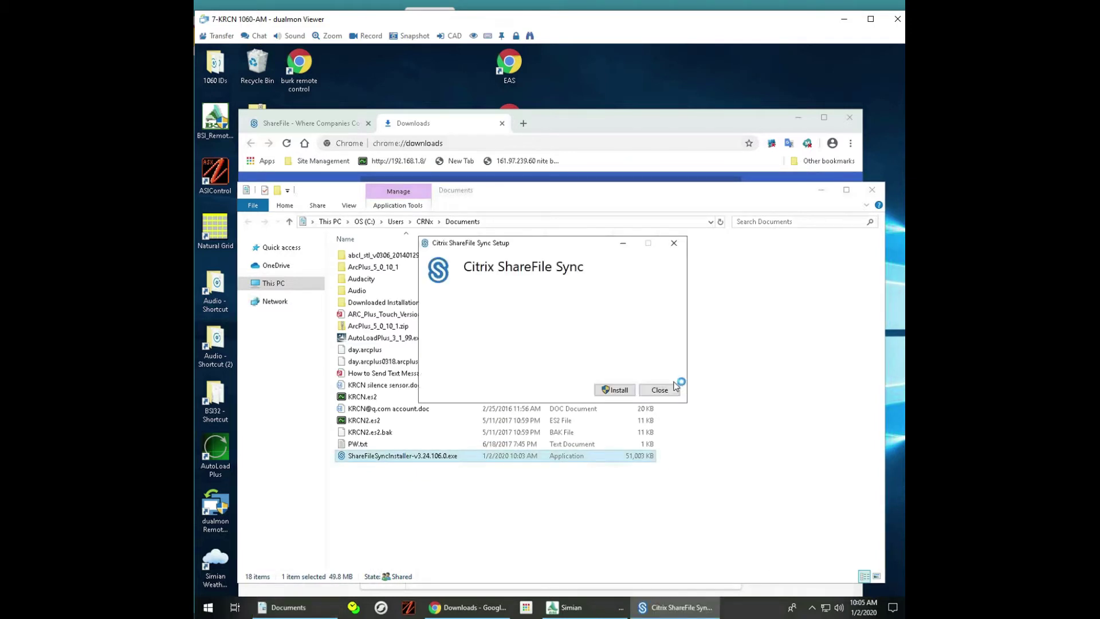
left_click(617, 391)
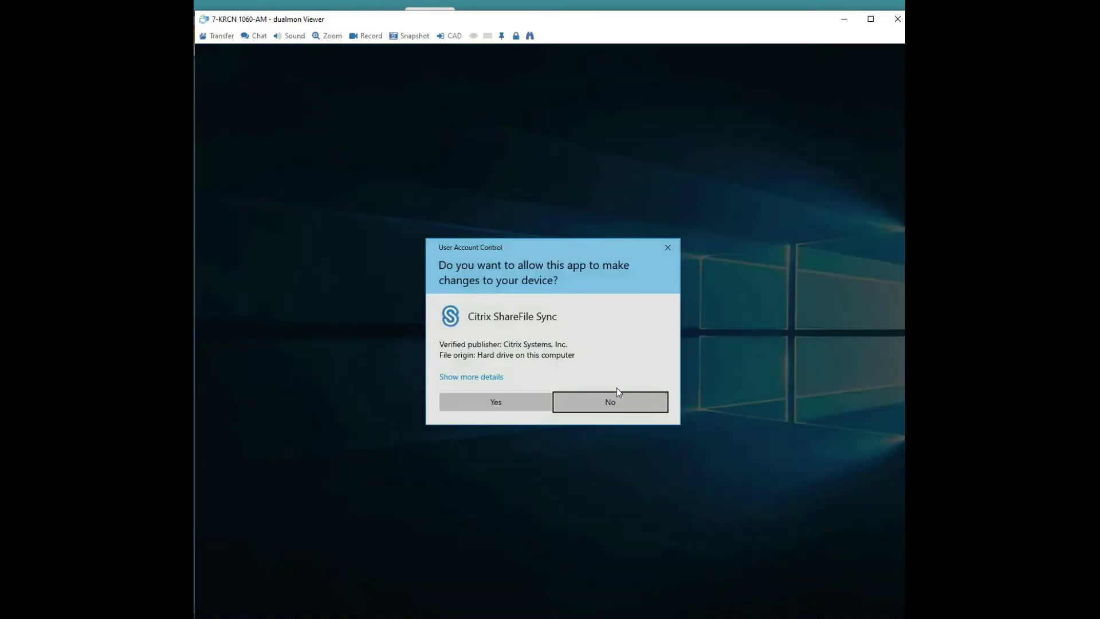
left_click(496, 401)
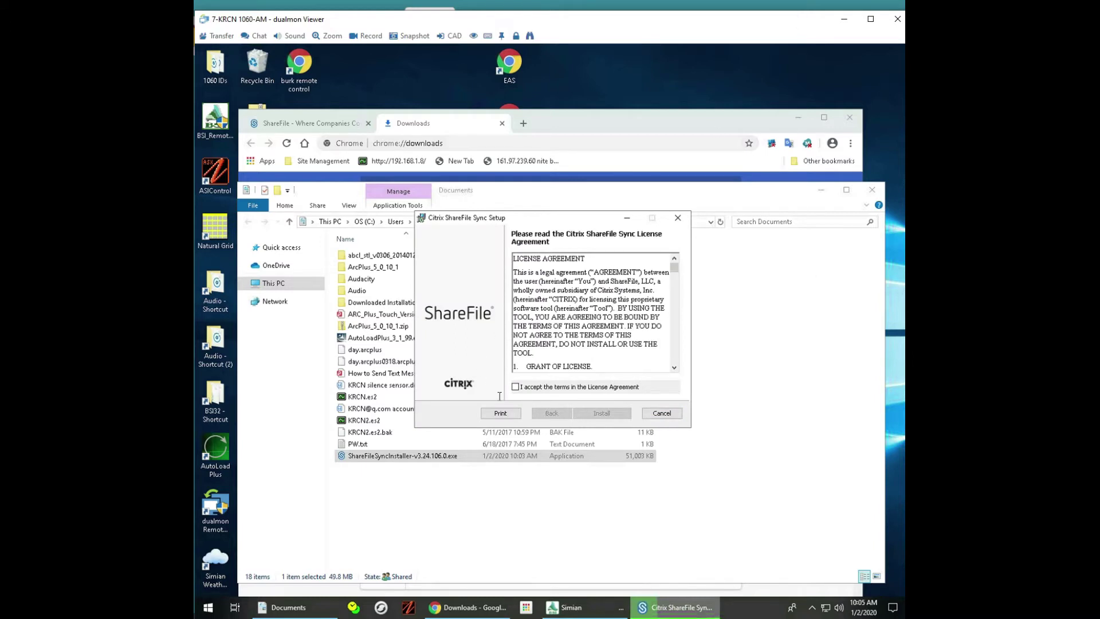
left_click(516, 387)
left_click(611, 414)
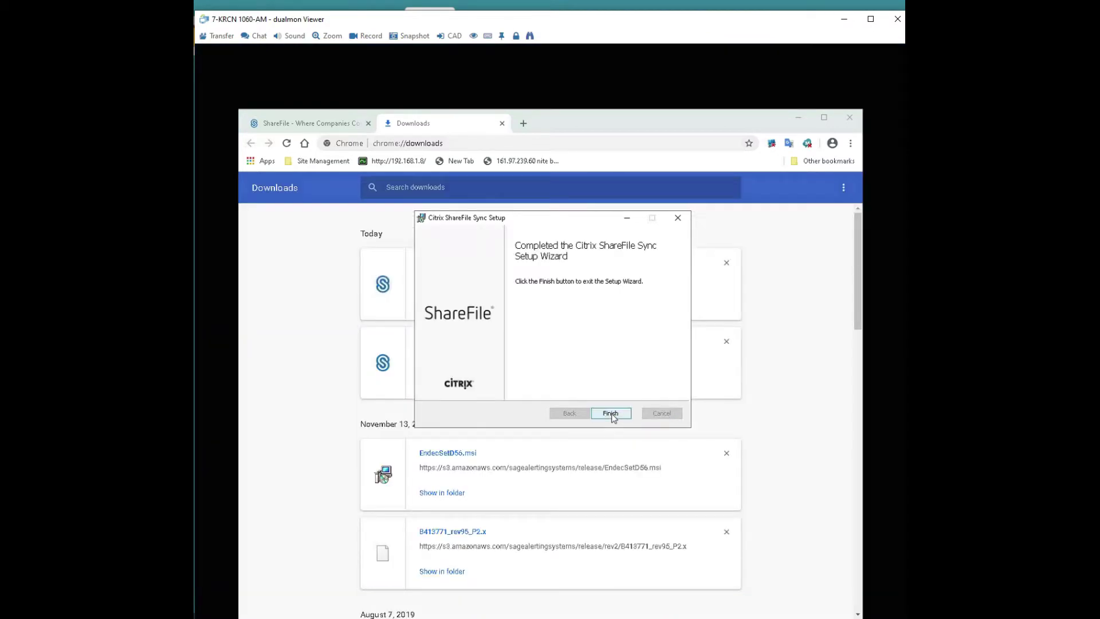
left_click(611, 413)
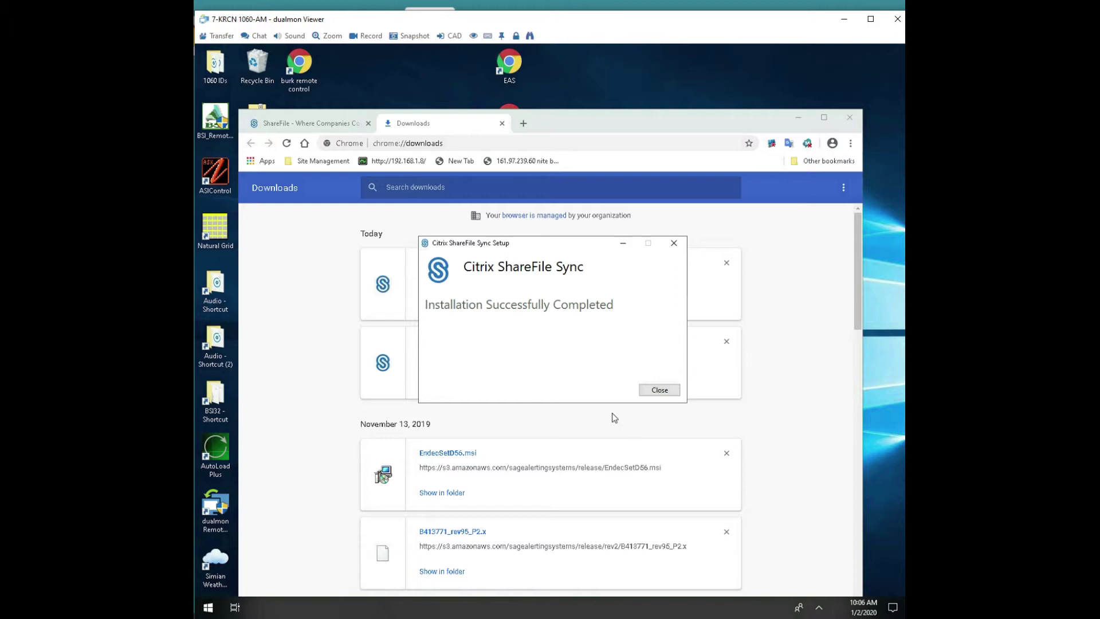
Step: Close setup and Chrome, then bring up the ShareFile Sync panel from the hidden tray icons
left_click(661, 390)
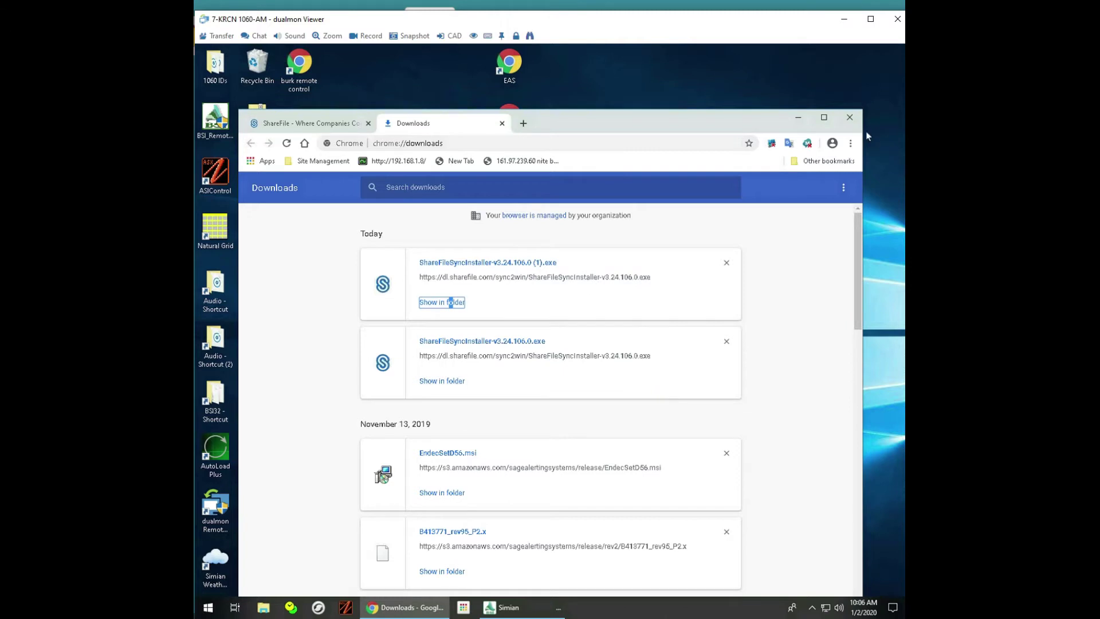
left_click(849, 119)
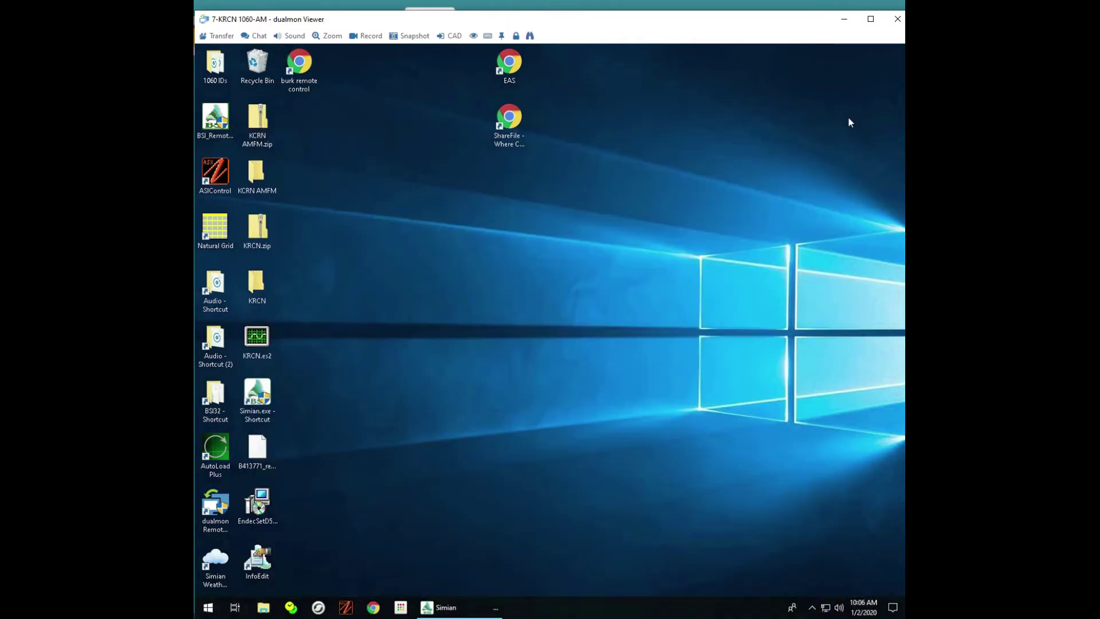
left_click(812, 608)
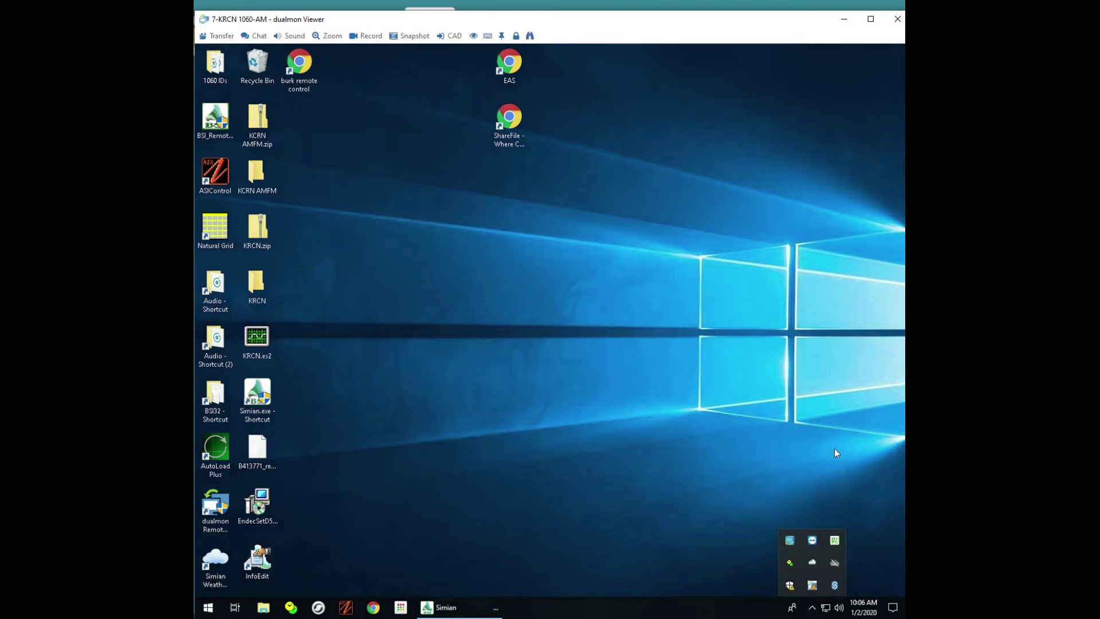
left_click(834, 586)
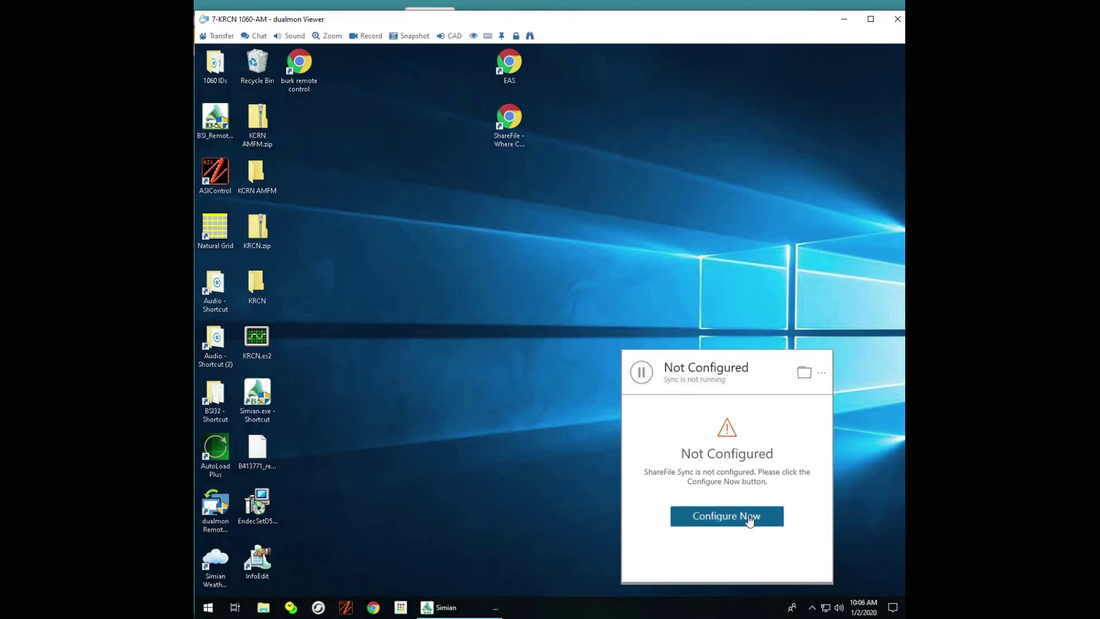
Step: Begin configuring ShareFile Sync and submit the company's ShareFile account URL
left_click(710, 517)
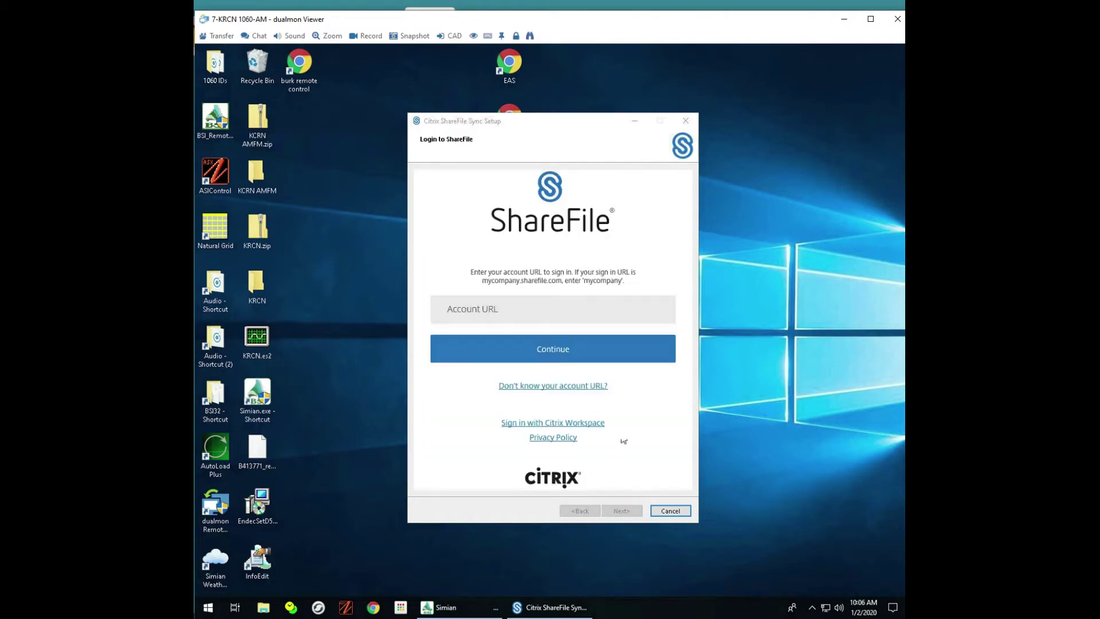
left_click(510, 309)
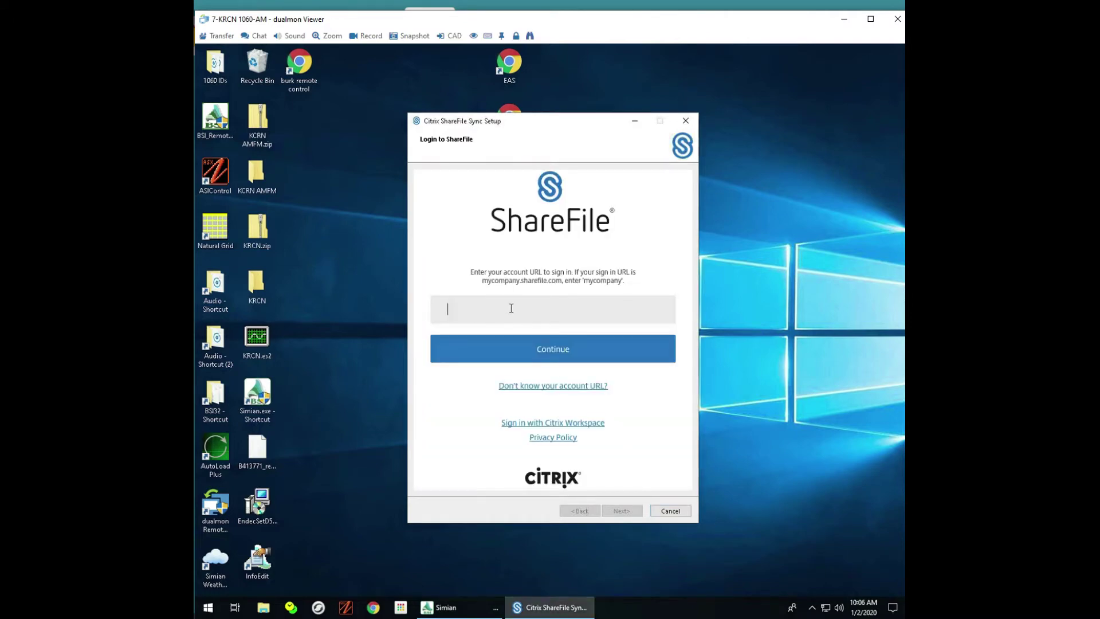
type("globalamericanenterprises")
left_click(545, 353)
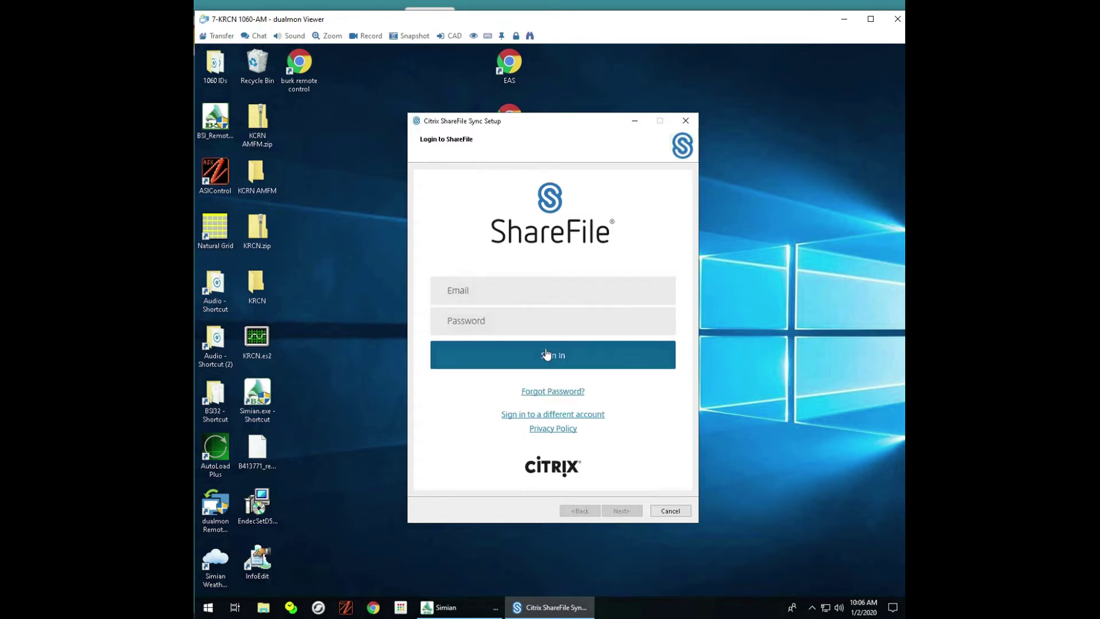
Step: Enter the account e-mail and password and sign in
left_click(520, 285)
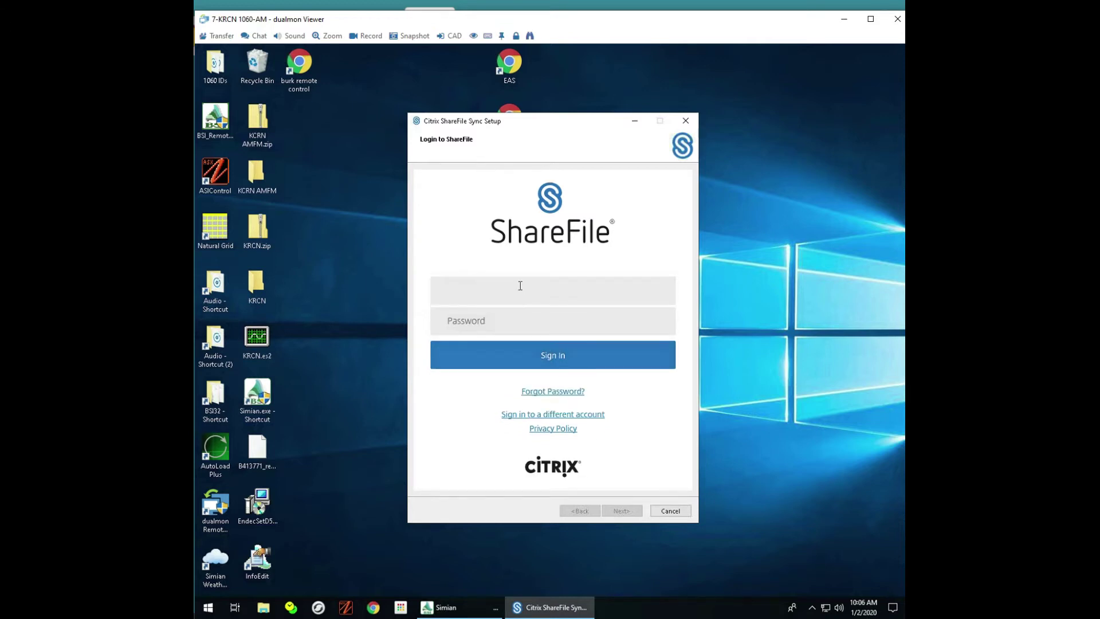
left_click(521, 315)
type("********")
left_click(540, 360)
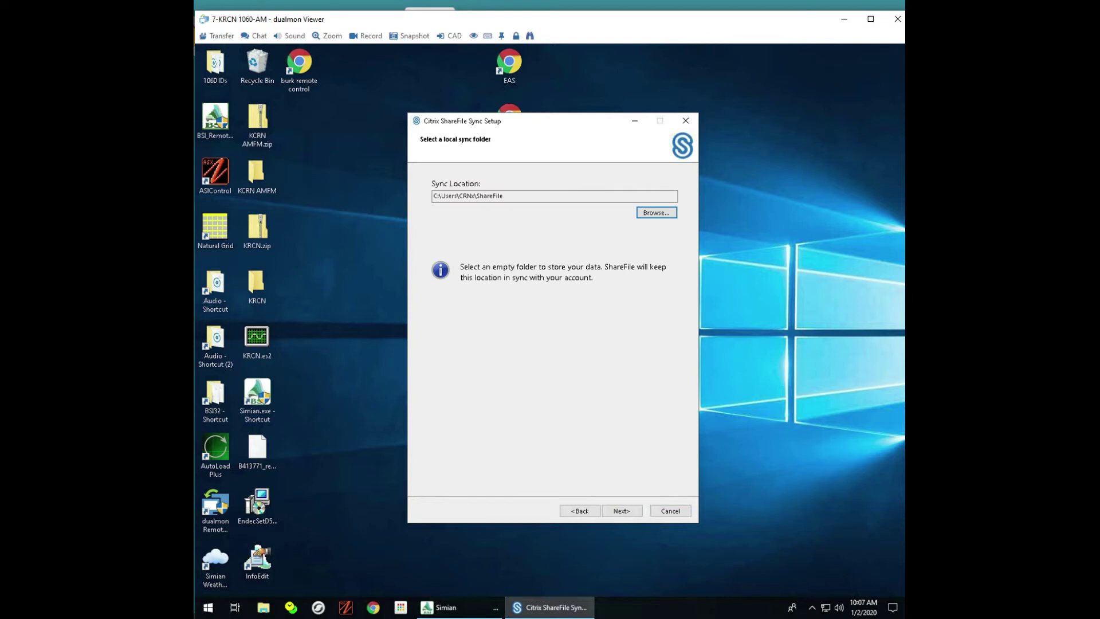
Step: Browse the folder picker to This PC > Documents, then cancel it
left_click(654, 216)
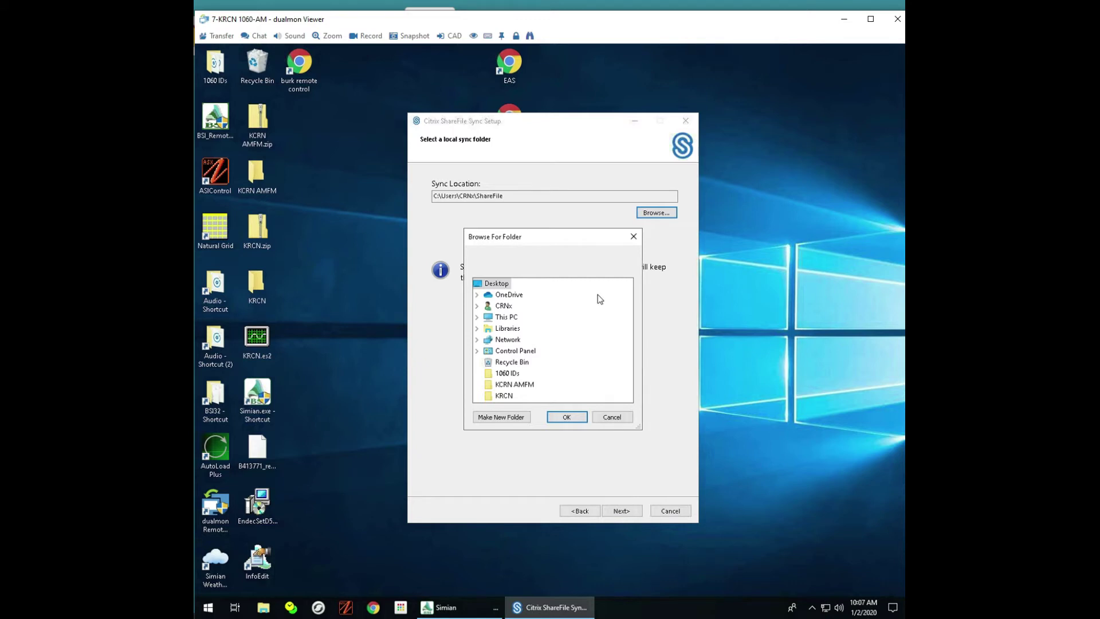
double_click(506, 319)
double_click(506, 322)
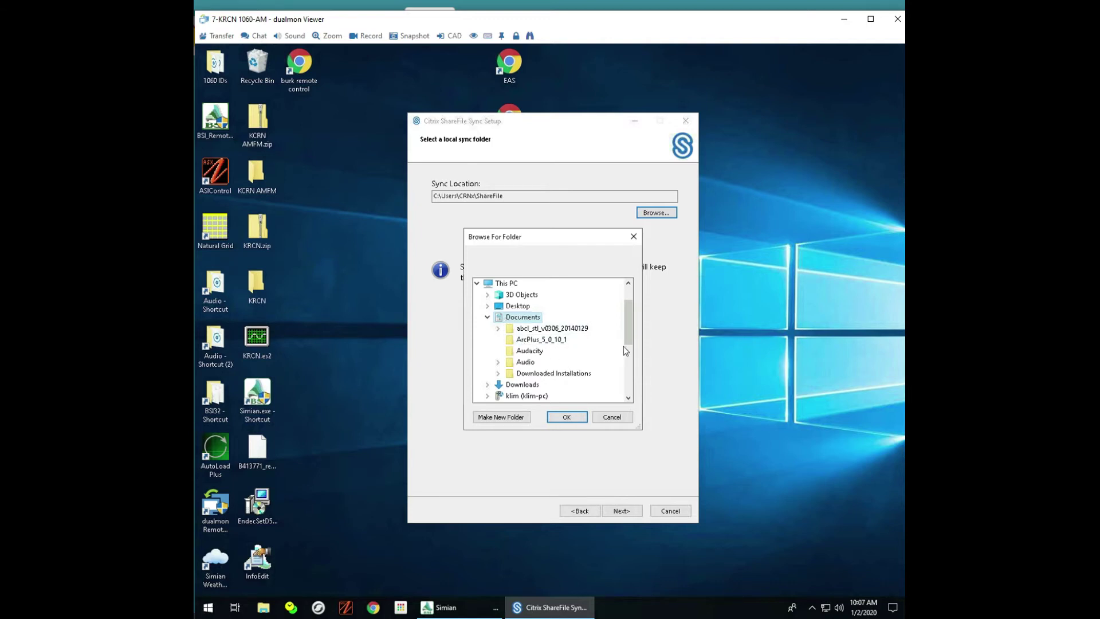
left_click_drag(626, 337, 625, 353)
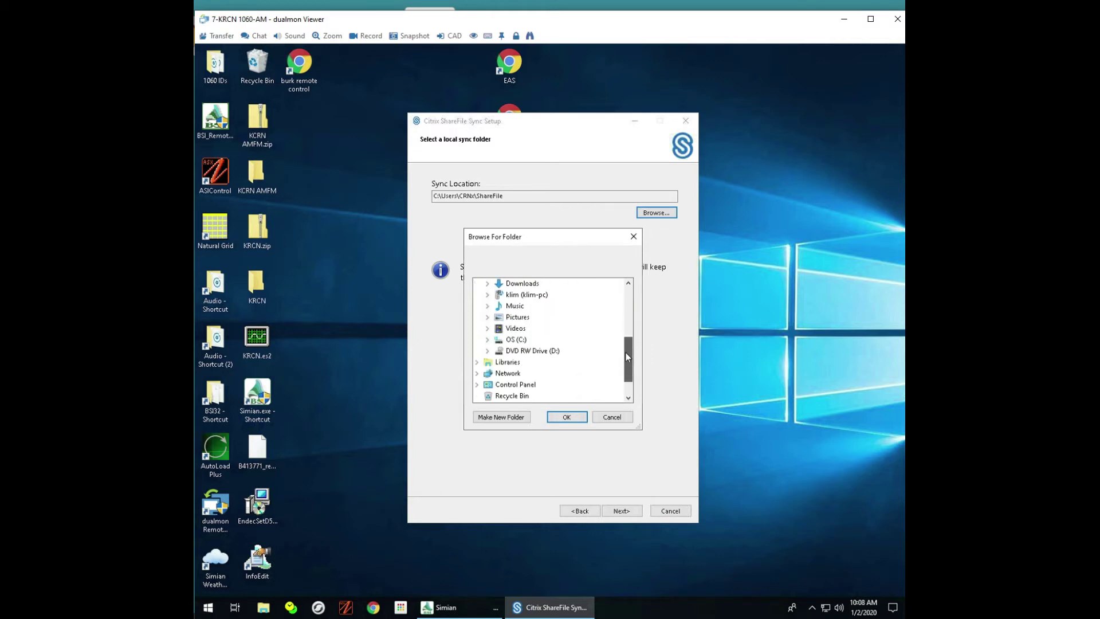
left_click_drag(625, 352, 626, 314)
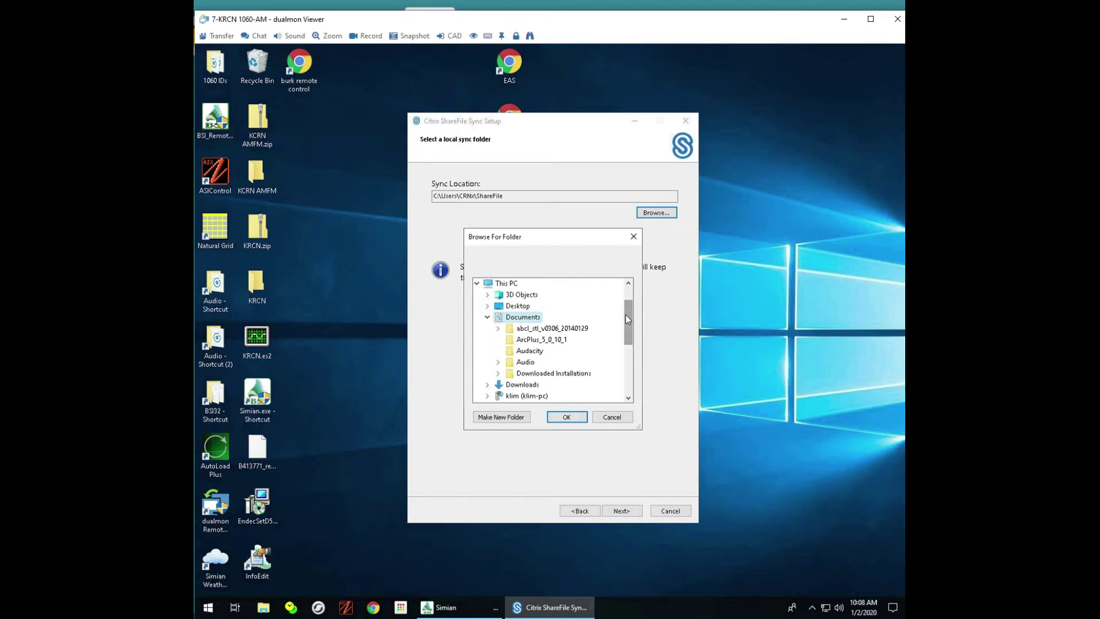
left_click_drag(627, 323, 633, 272)
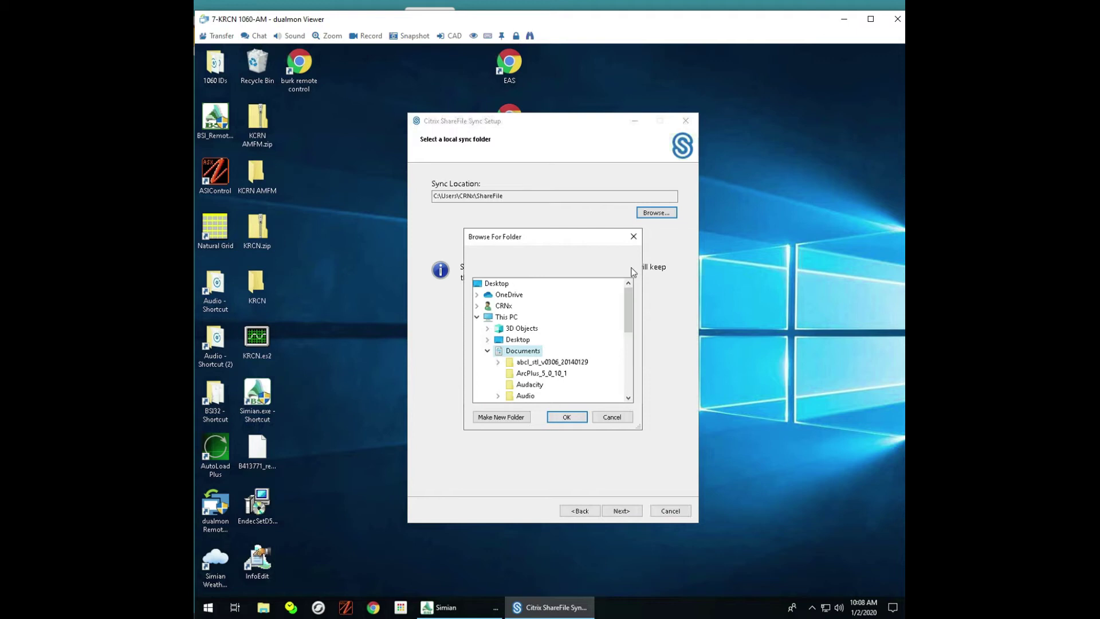
left_click(612, 417)
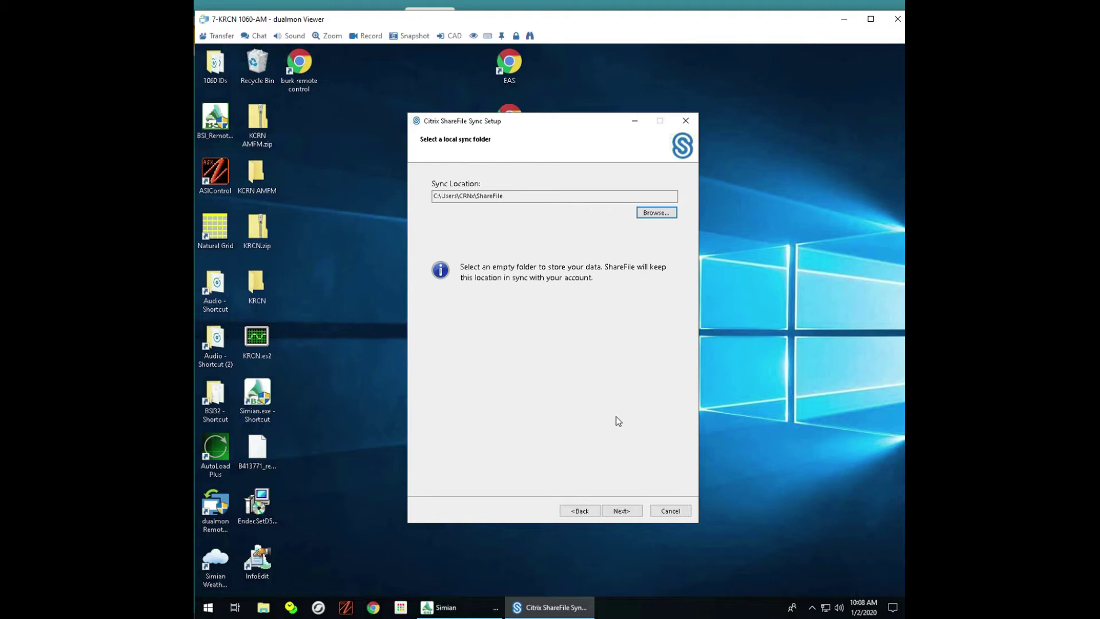
Step: Create a ShareSync folder in Documents, set it as the sync location, and continue
left_click(656, 213)
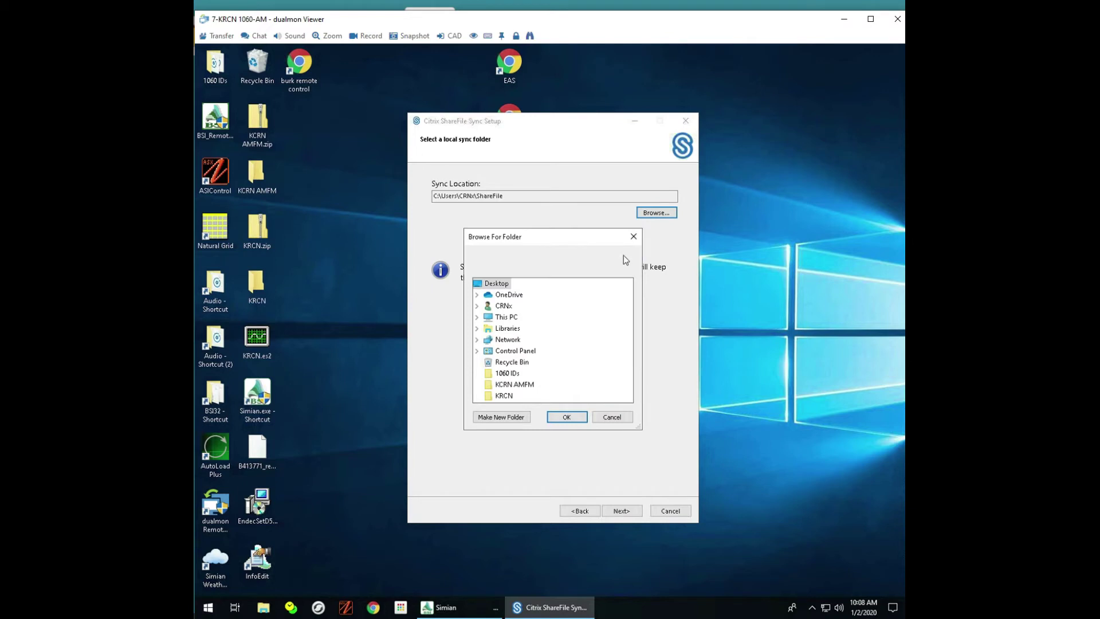
left_click(518, 319)
double_click(506, 317)
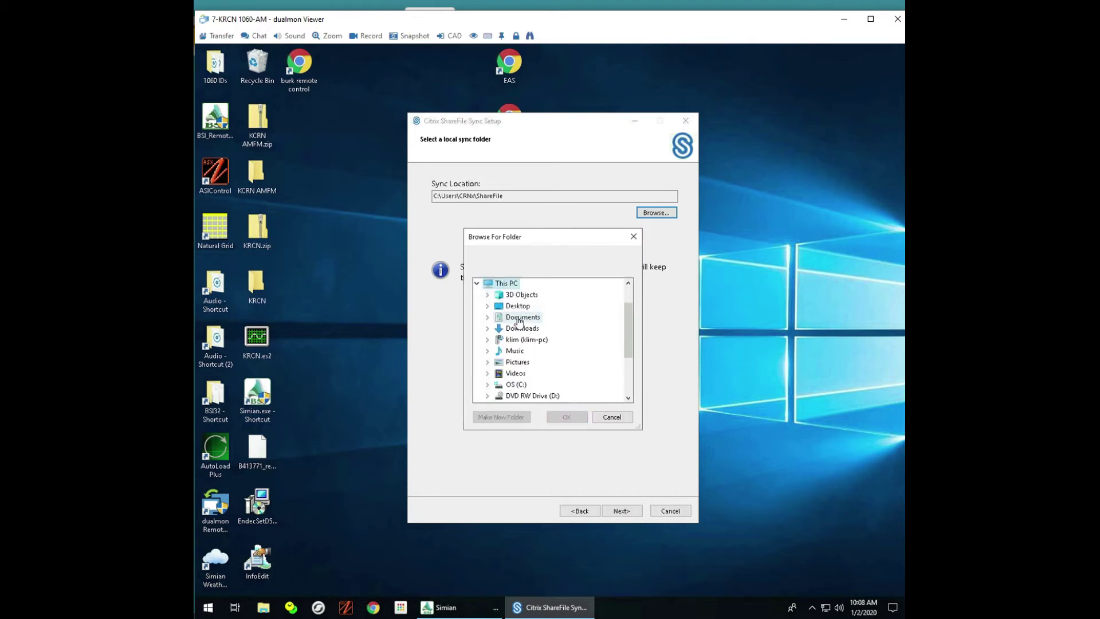
double_click(518, 318)
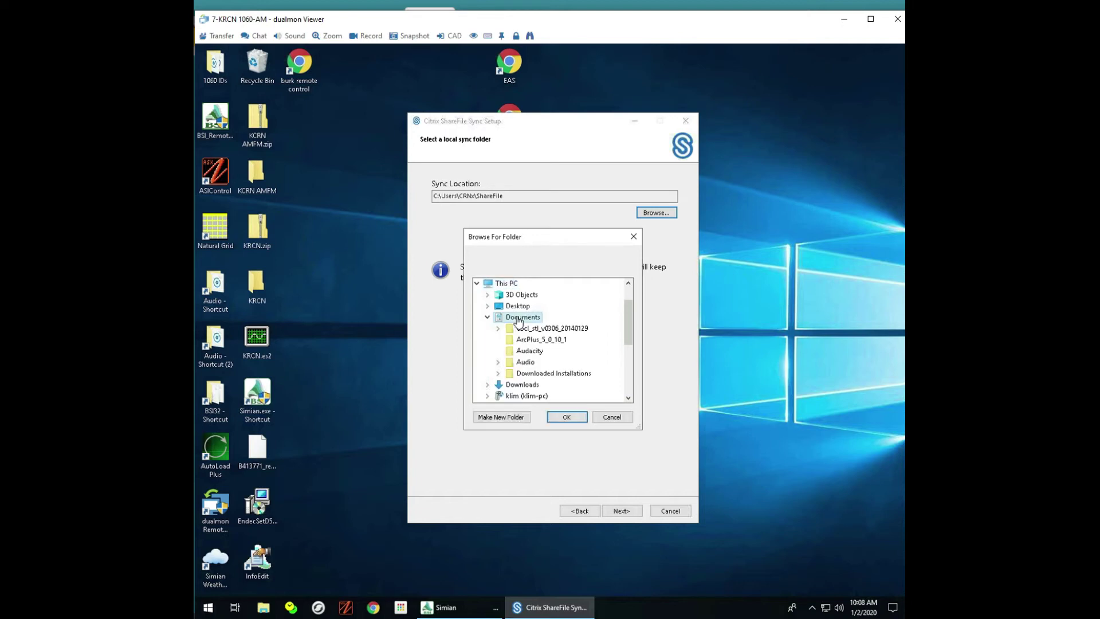
left_click(498, 417)
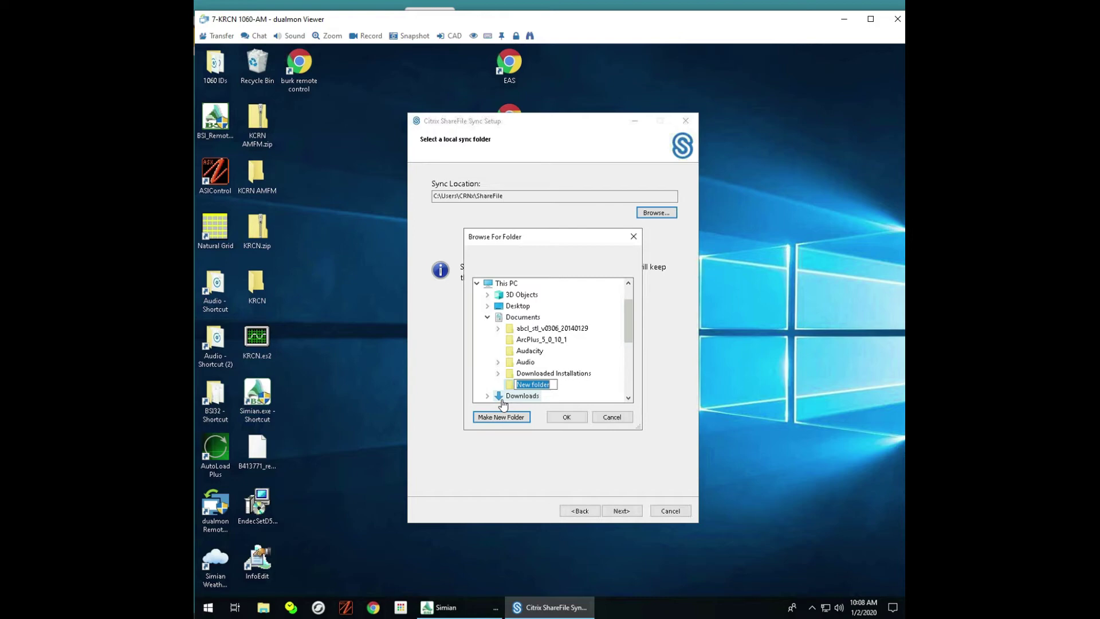
type("ShareSync")
left_click(567, 417)
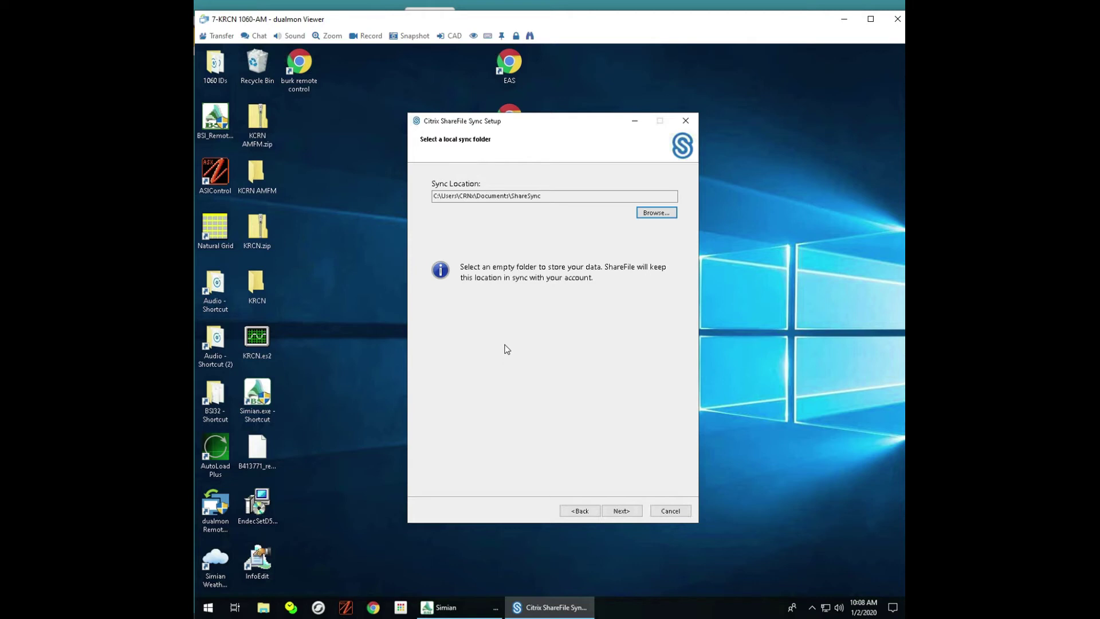
left_click(624, 511)
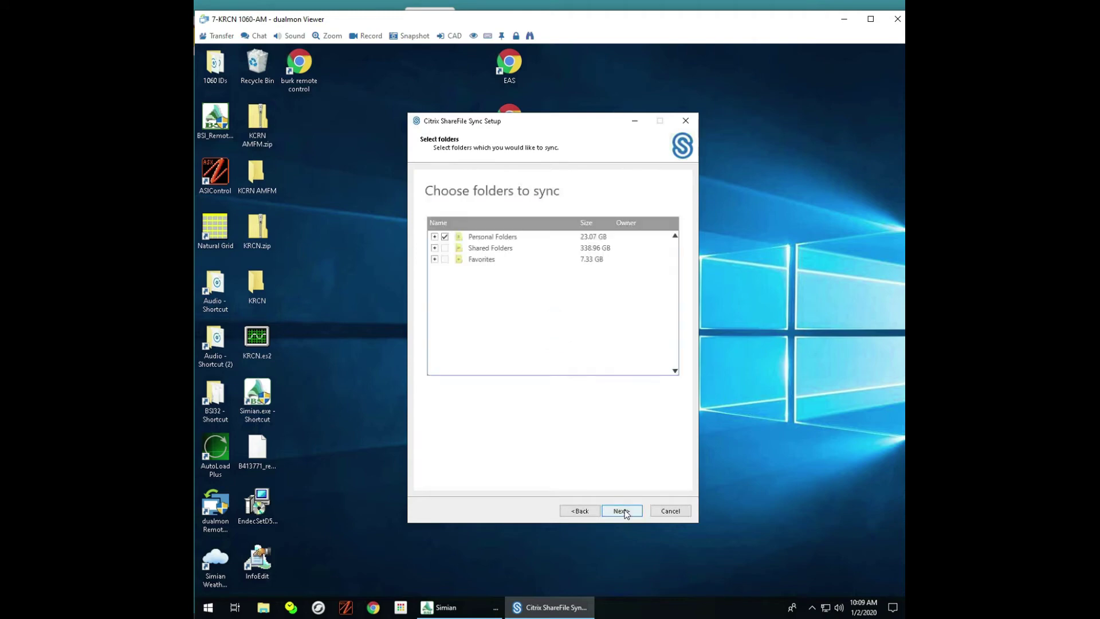
Step: Untick Personal Folders, tick the Weather folder under Shared Folders, and continue
left_click(444, 238)
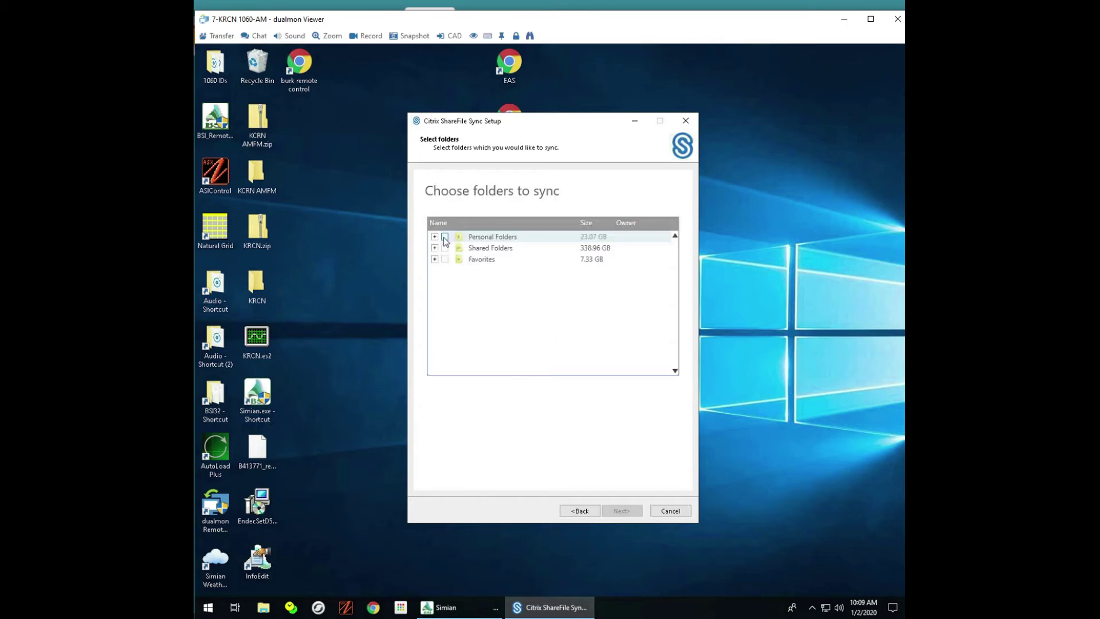
left_click(434, 248)
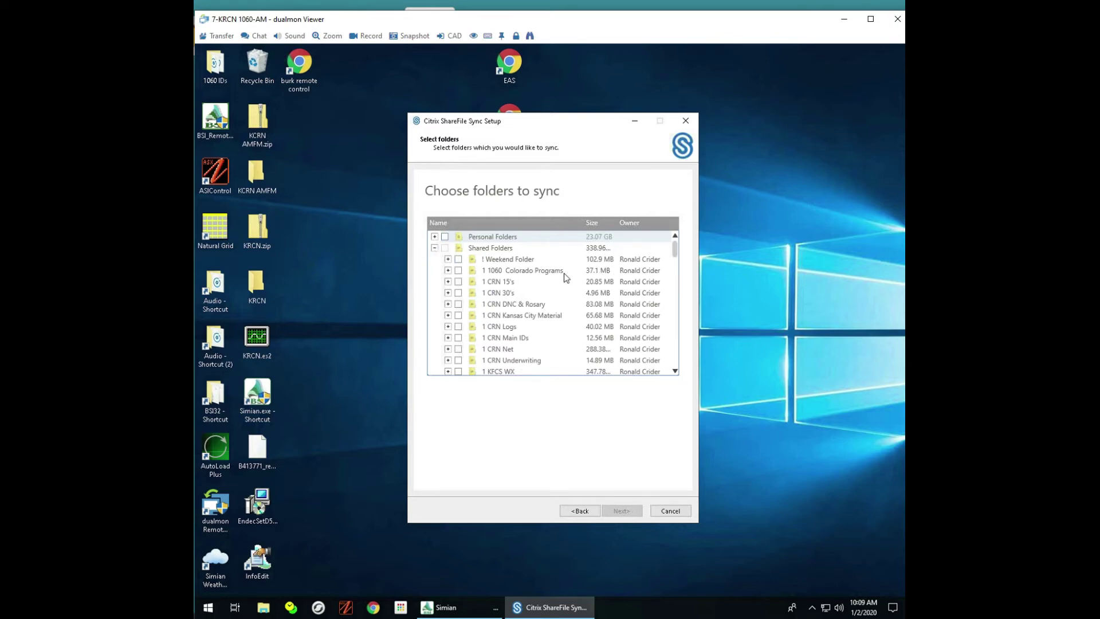
left_click(674, 365)
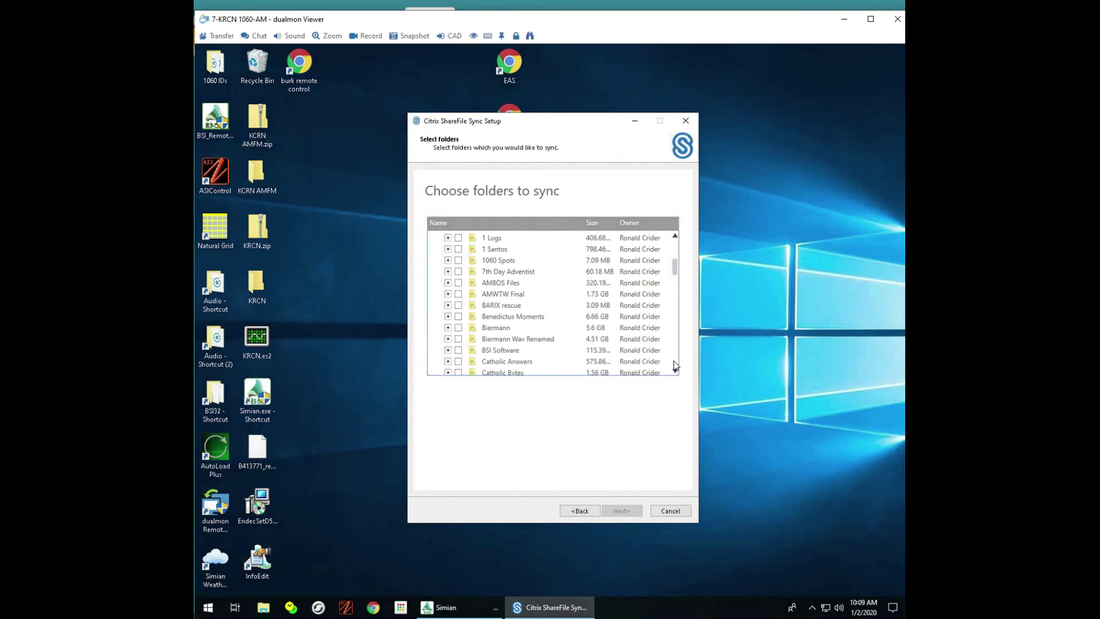
scroll(449, 308, "down", 15)
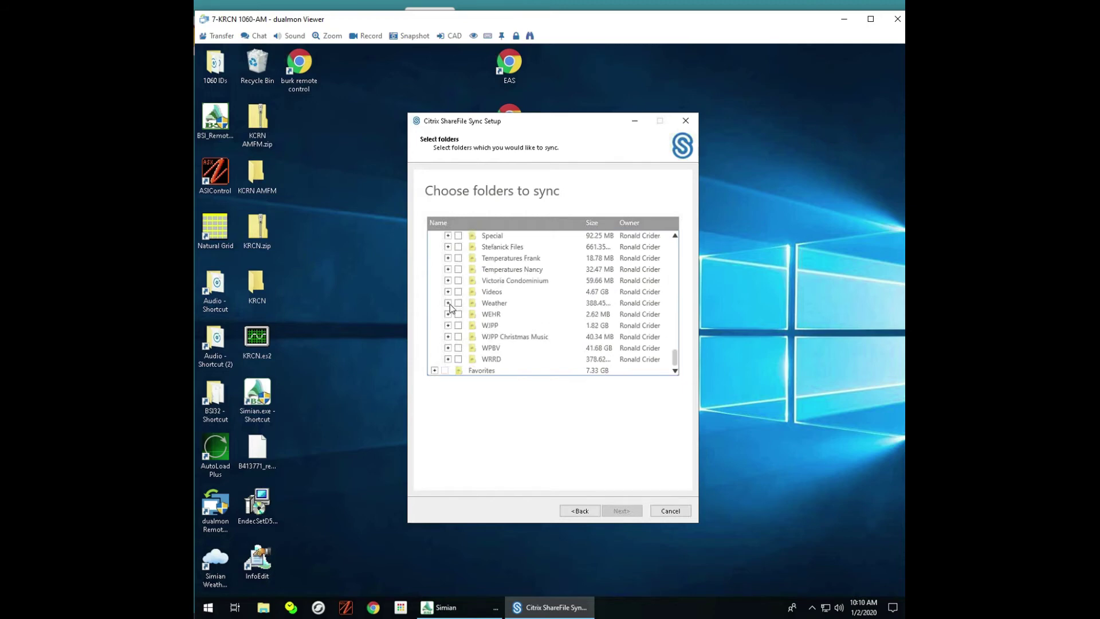
left_click(448, 303)
left_click(459, 304)
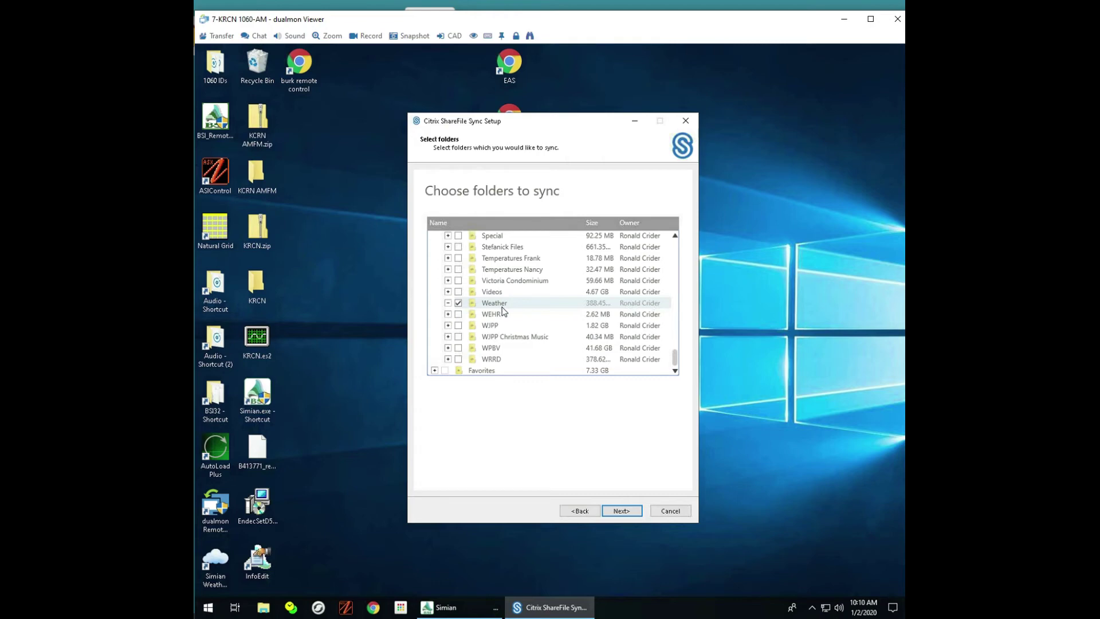
left_click(623, 511)
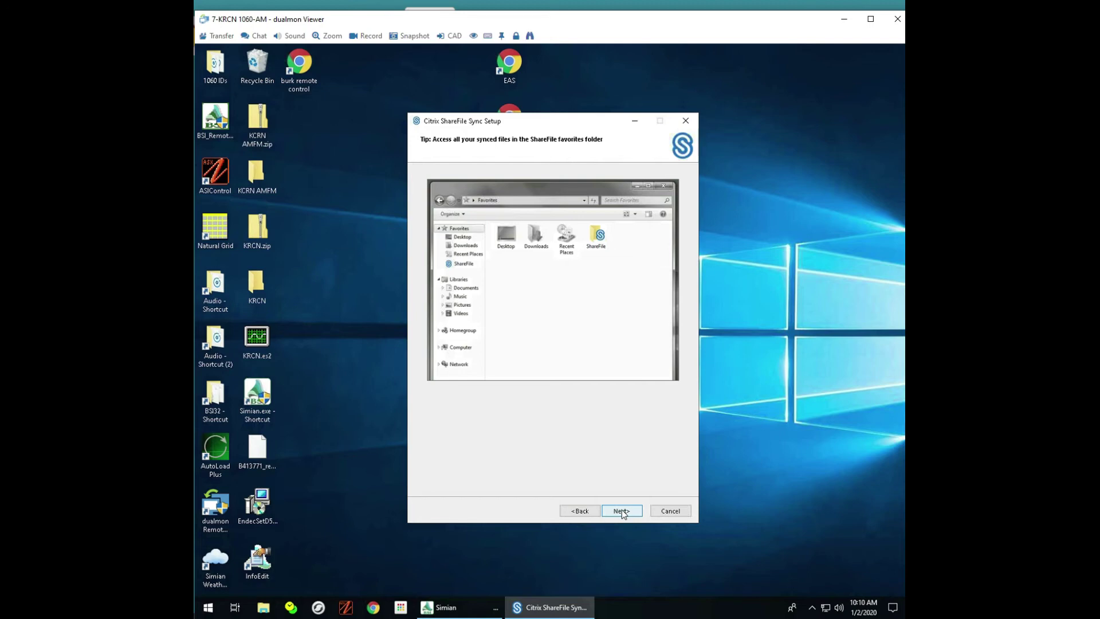
Step: Step through the remaining tips, finish setup, and view the Up to Date status in the tray panel
left_click(622, 511)
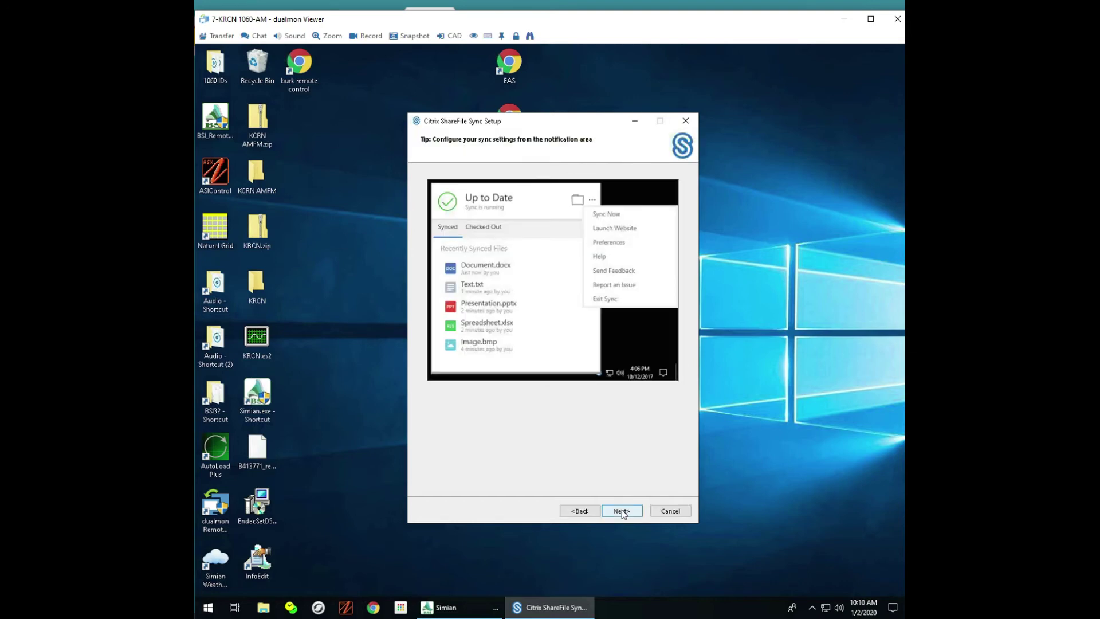
left_click(623, 510)
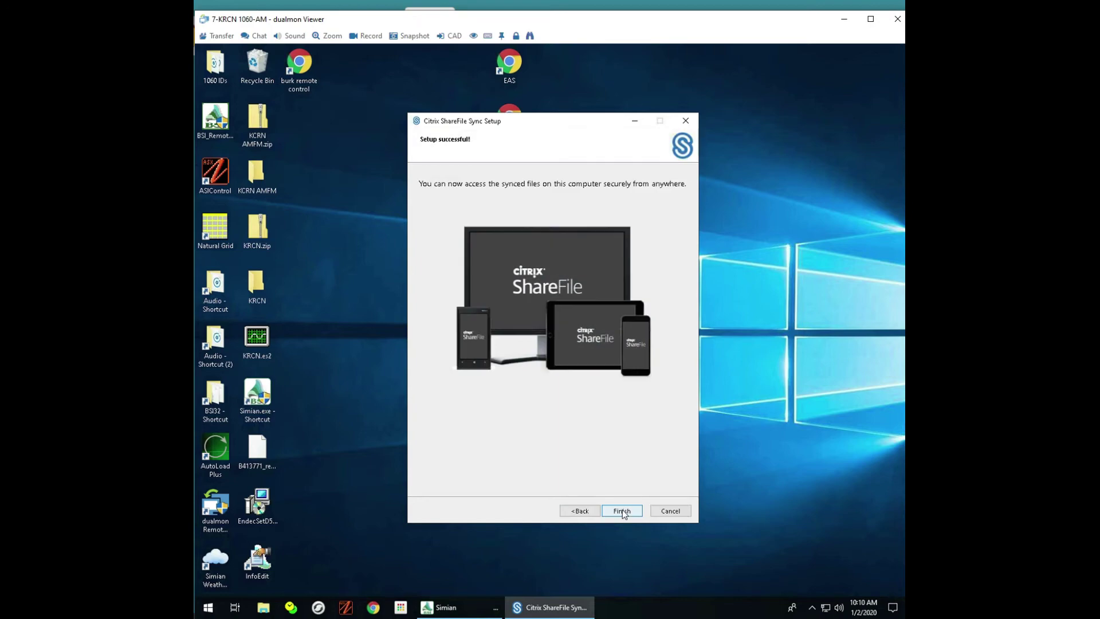
left_click(623, 512)
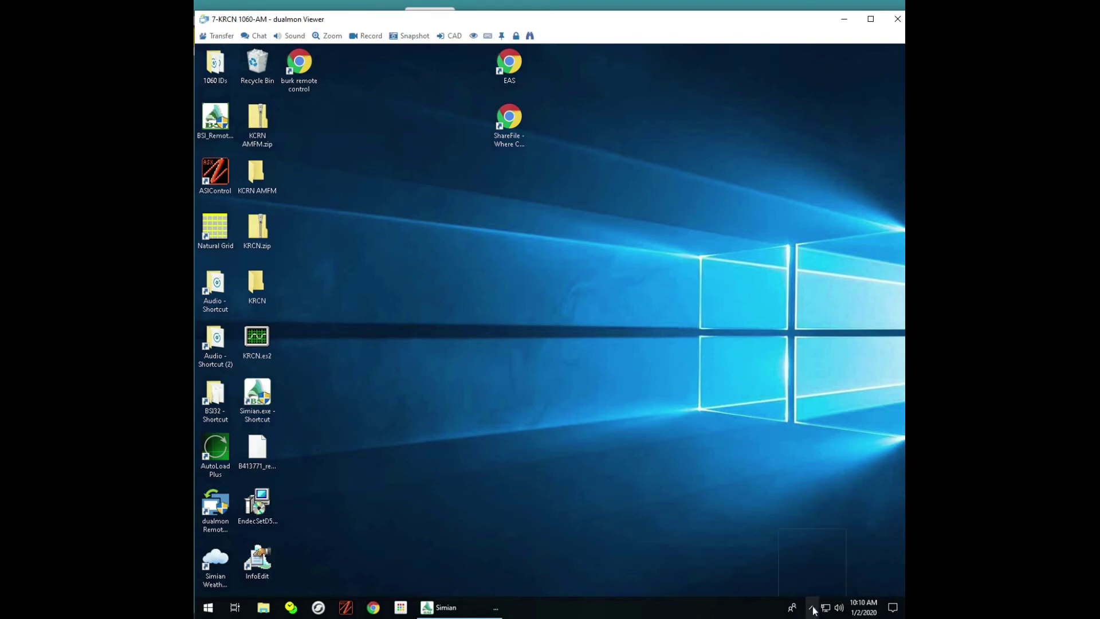
left_click(813, 610)
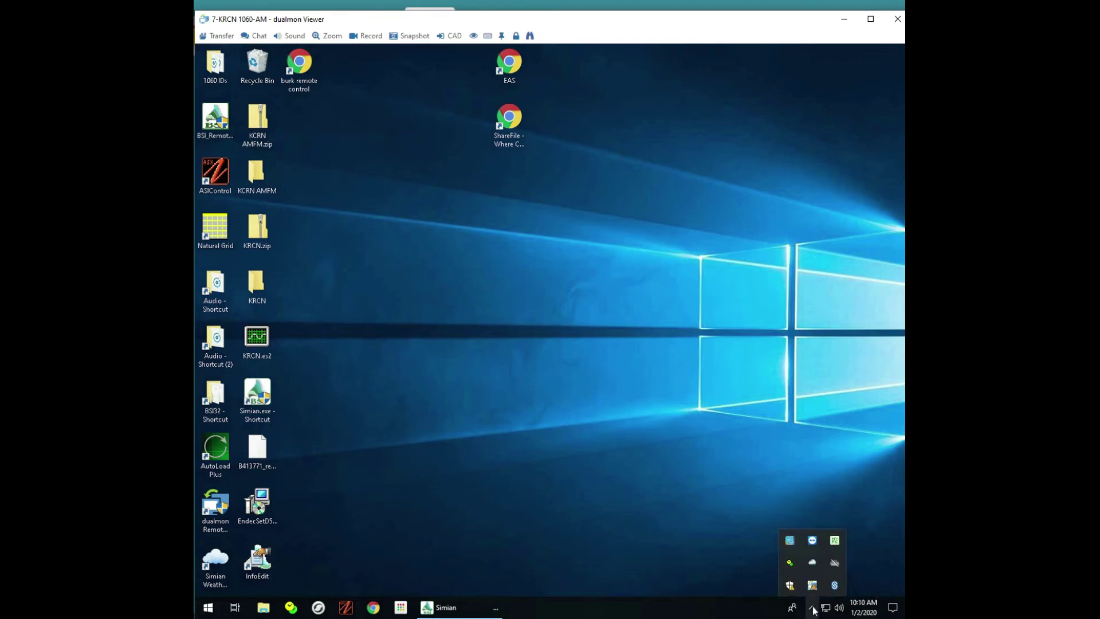
left_click(835, 585)
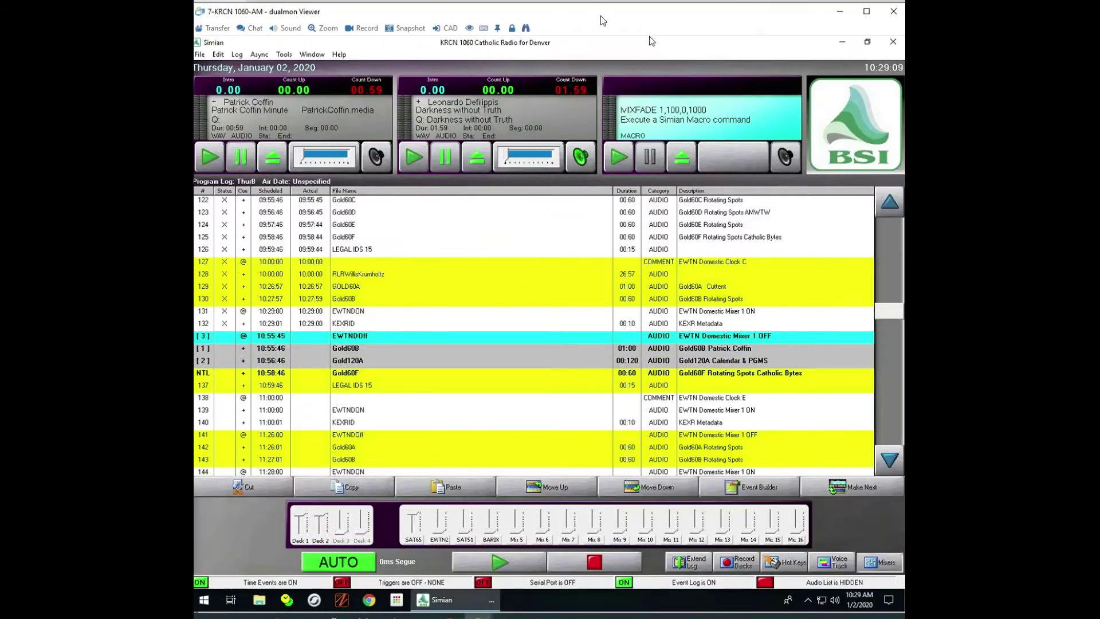
Step: Exit Simian without saving the program log, then relaunch it from the taskbar with admin approval
left_click(893, 43)
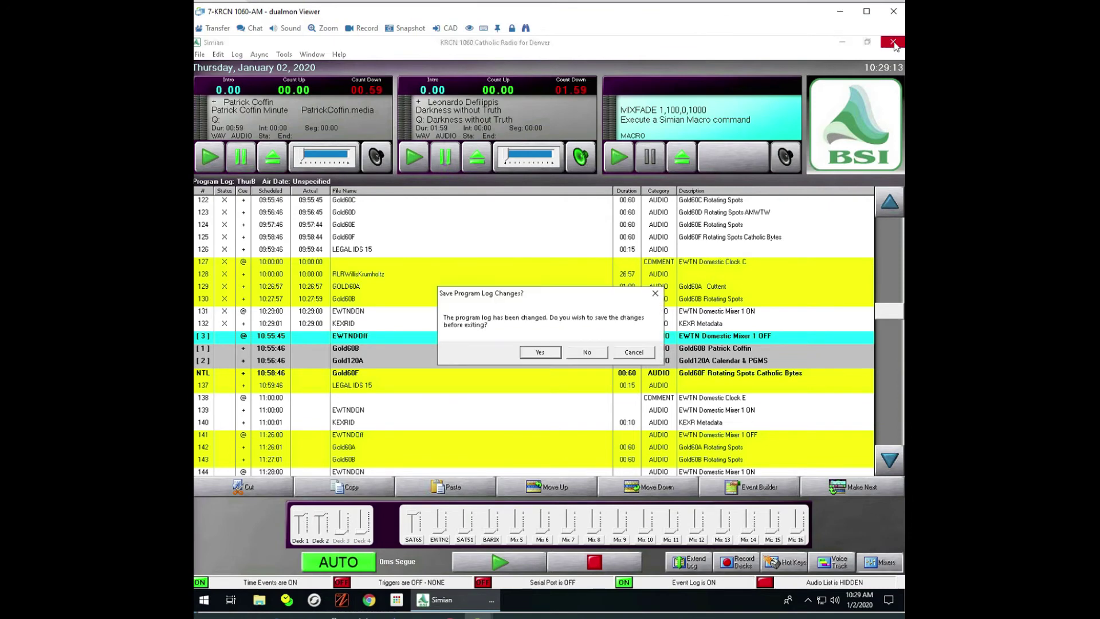
left_click(581, 349)
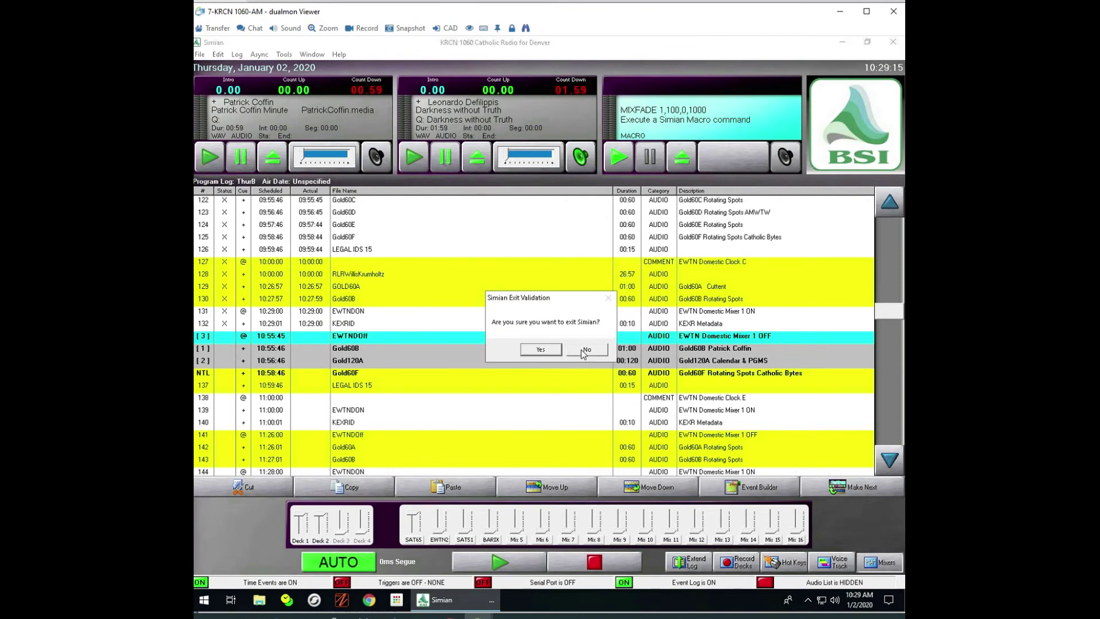
left_click(551, 350)
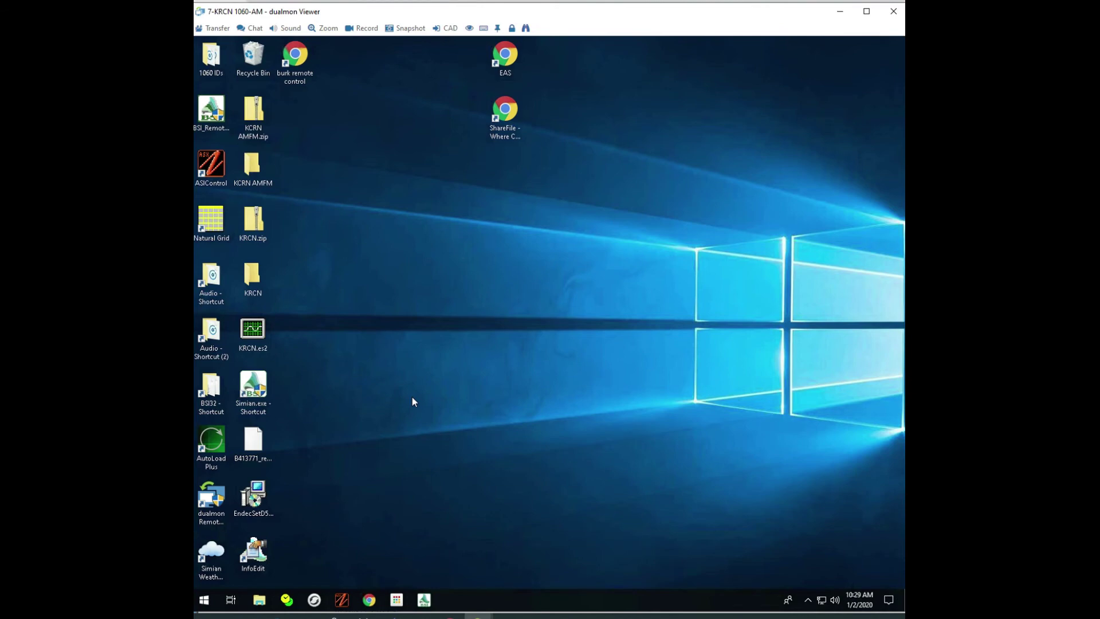
left_click(425, 600)
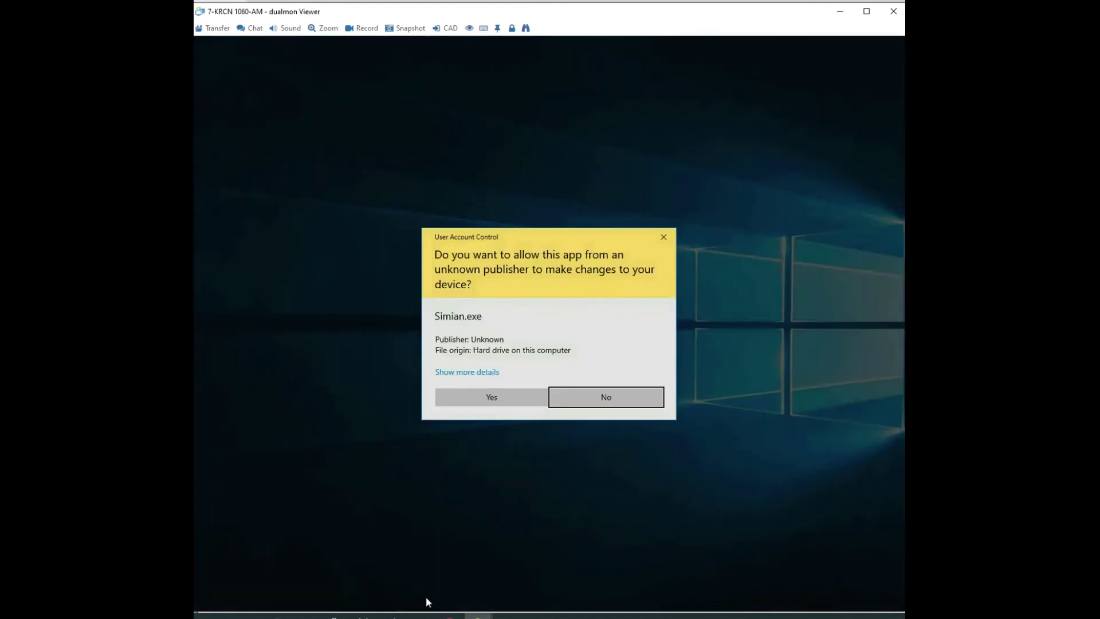
left_click(492, 392)
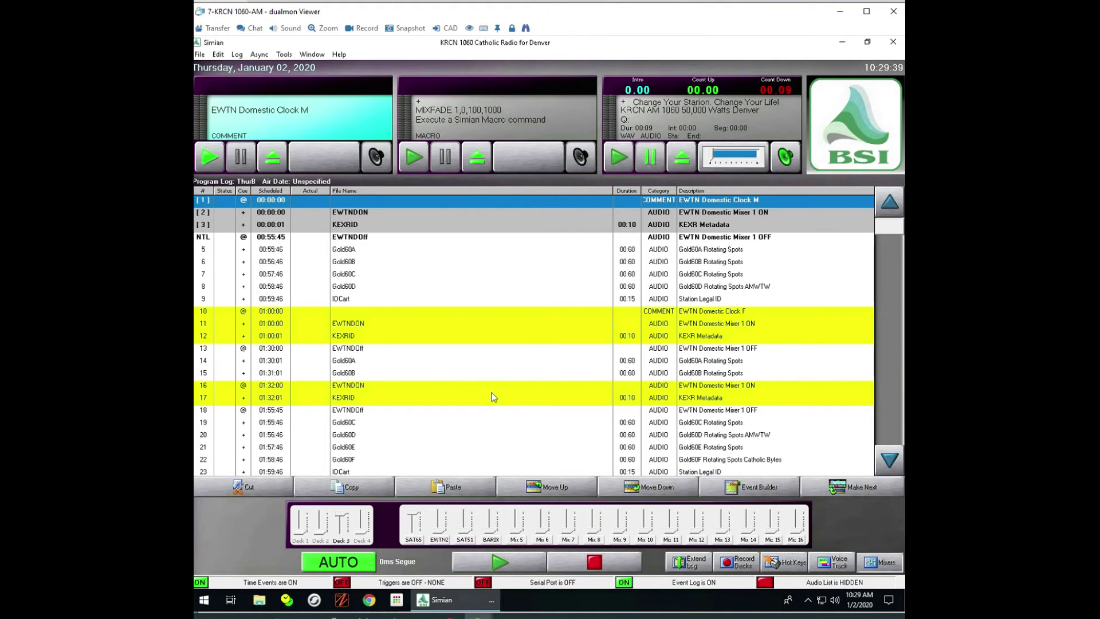
Step: Add Documents > ShareSync > Shared Folders > Weather to Sound Hound's monitored folders and review its 549 audio files
left_click(809, 602)
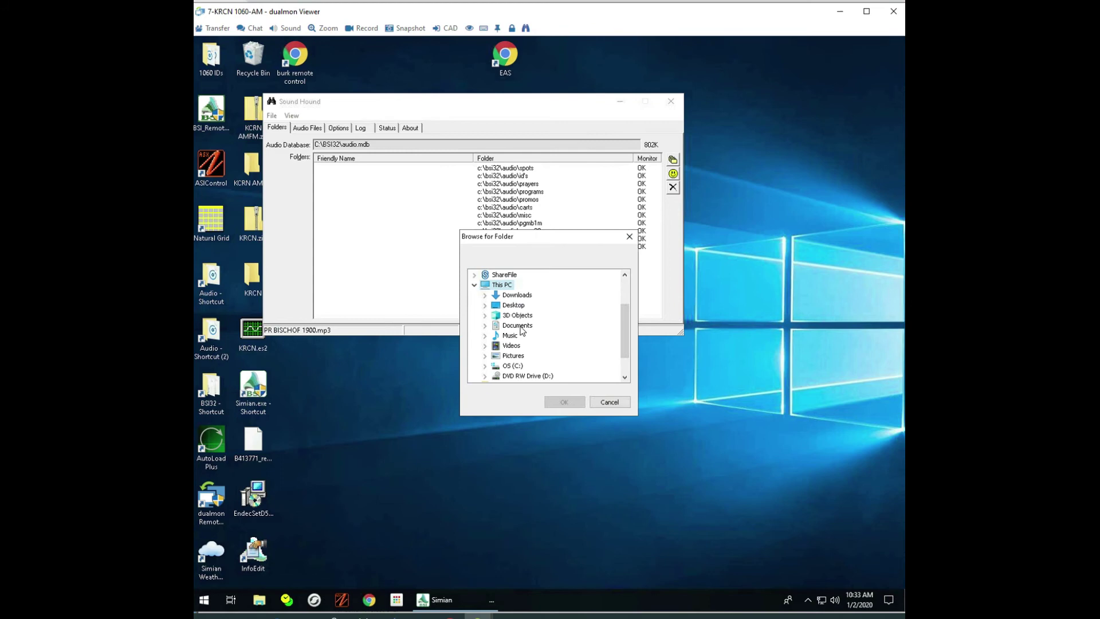
double_click(517, 326)
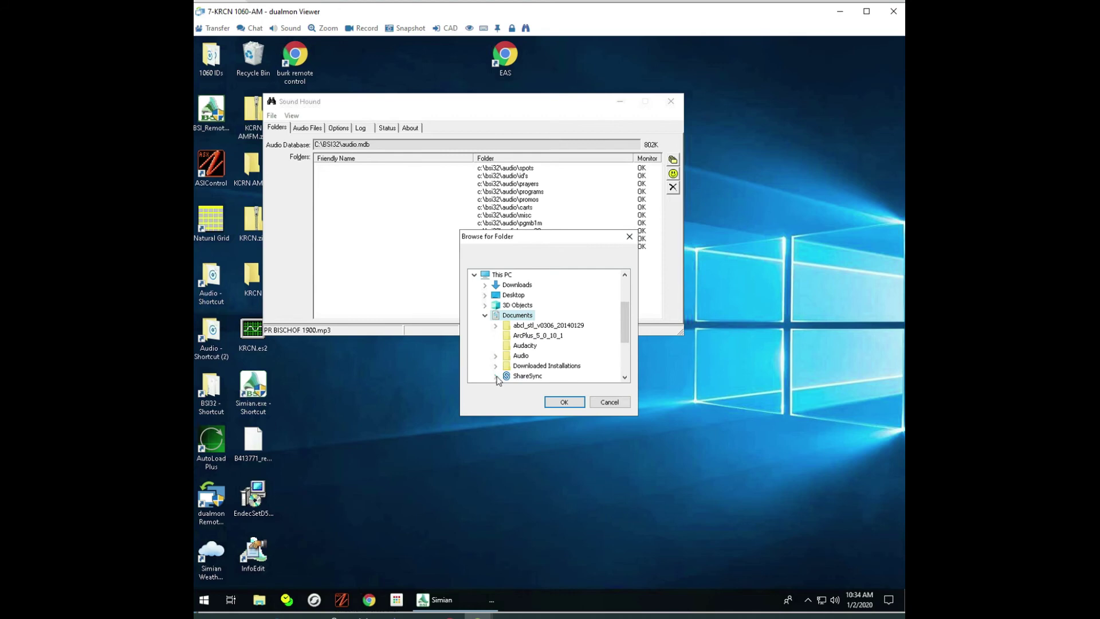
left_click(496, 377)
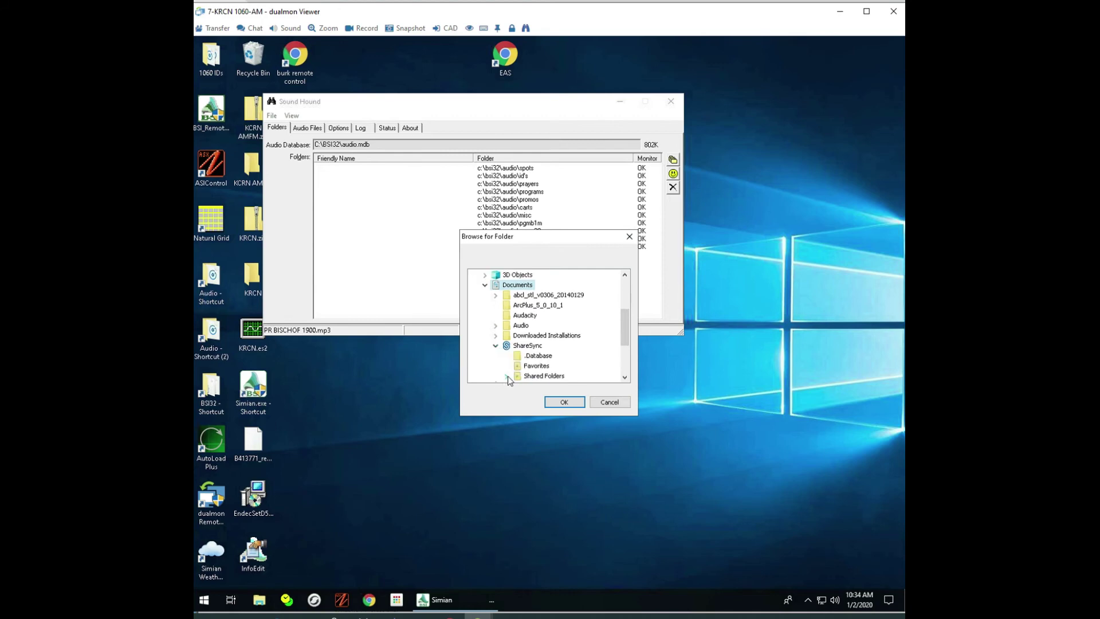
left_click(507, 377)
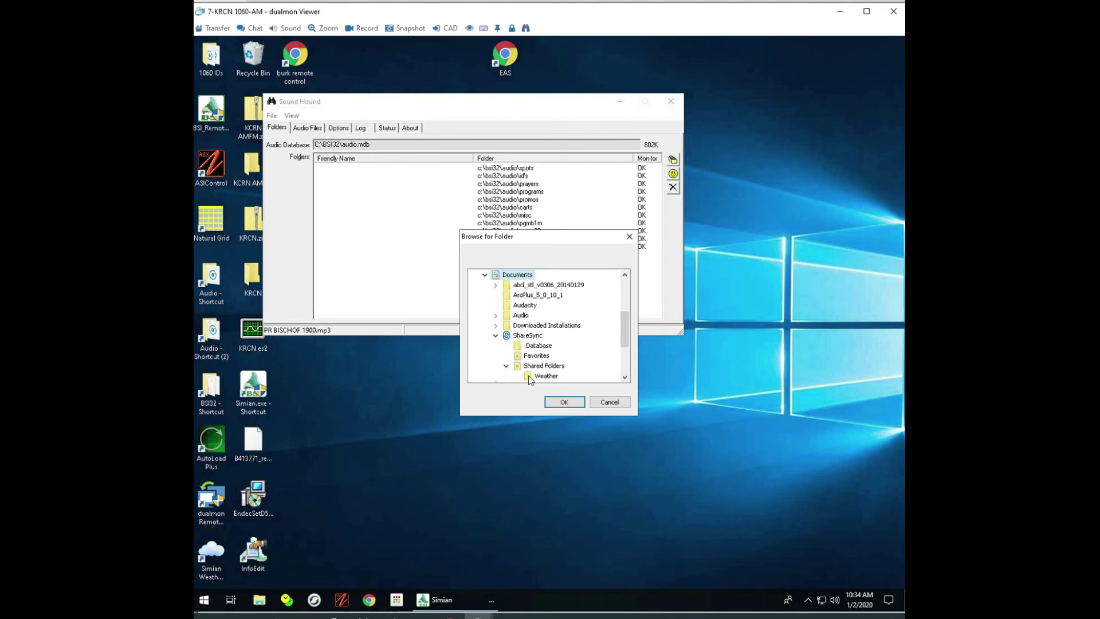
left_click(530, 378)
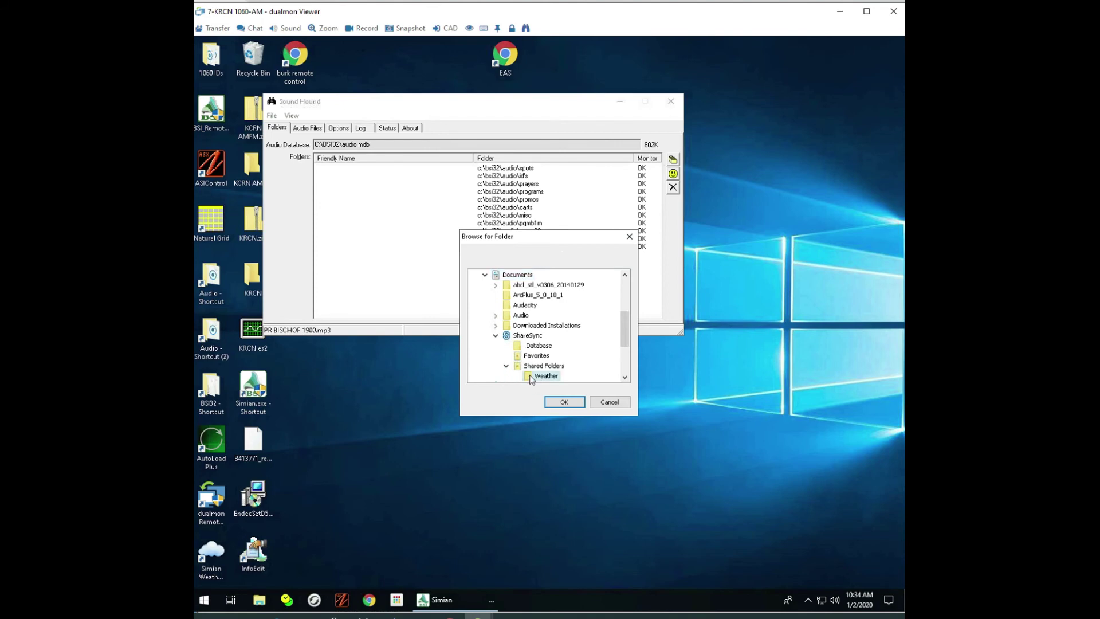
left_click(564, 402)
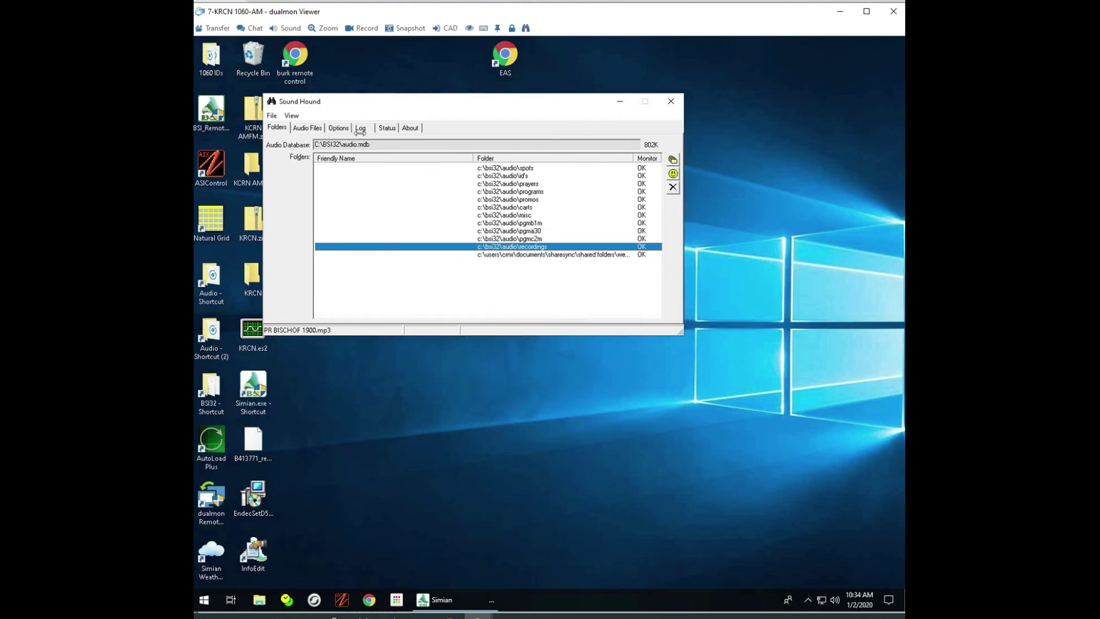
left_click(314, 131)
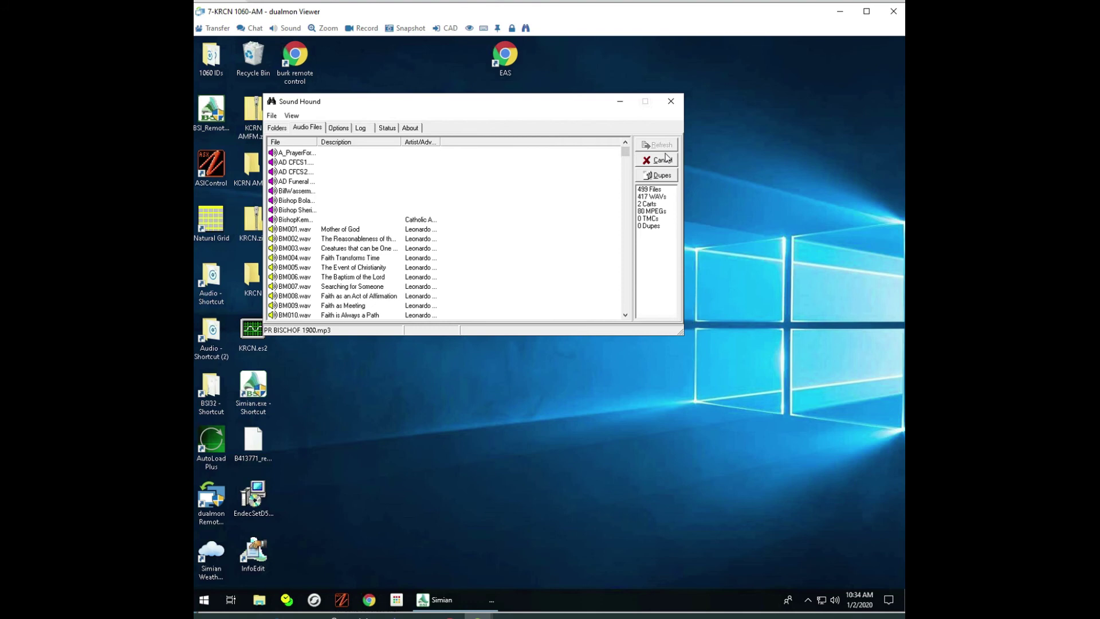
left_click(619, 102)
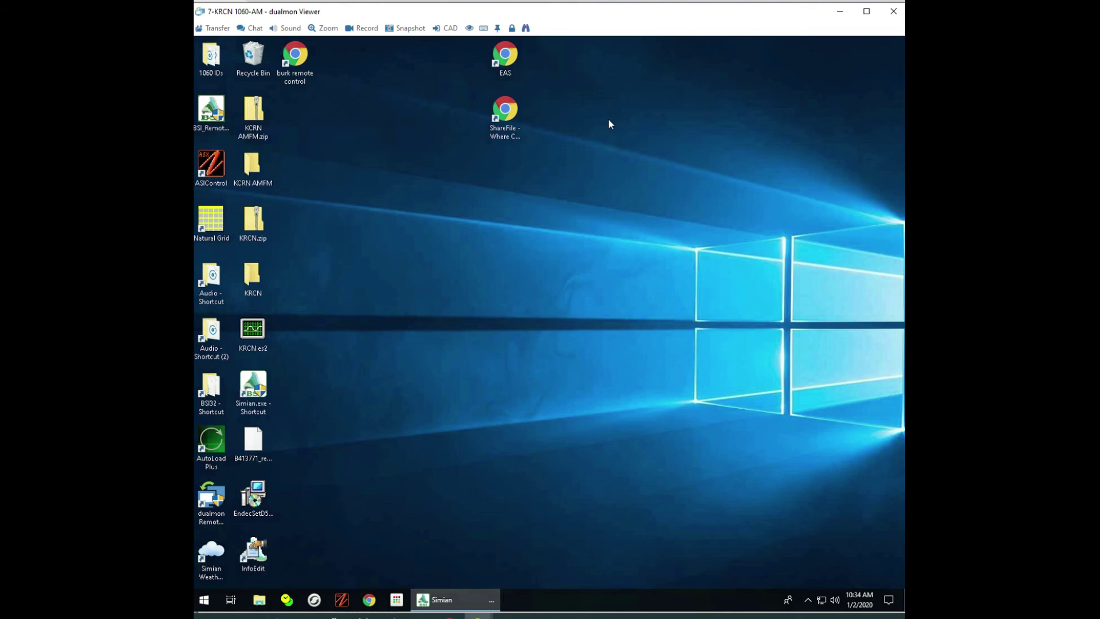
Step: Sort Simian's Event Builder audio list by File Name, confirming the four weather files, CRNEWS, WXCOLO and WXDMR among them
left_click(452, 600)
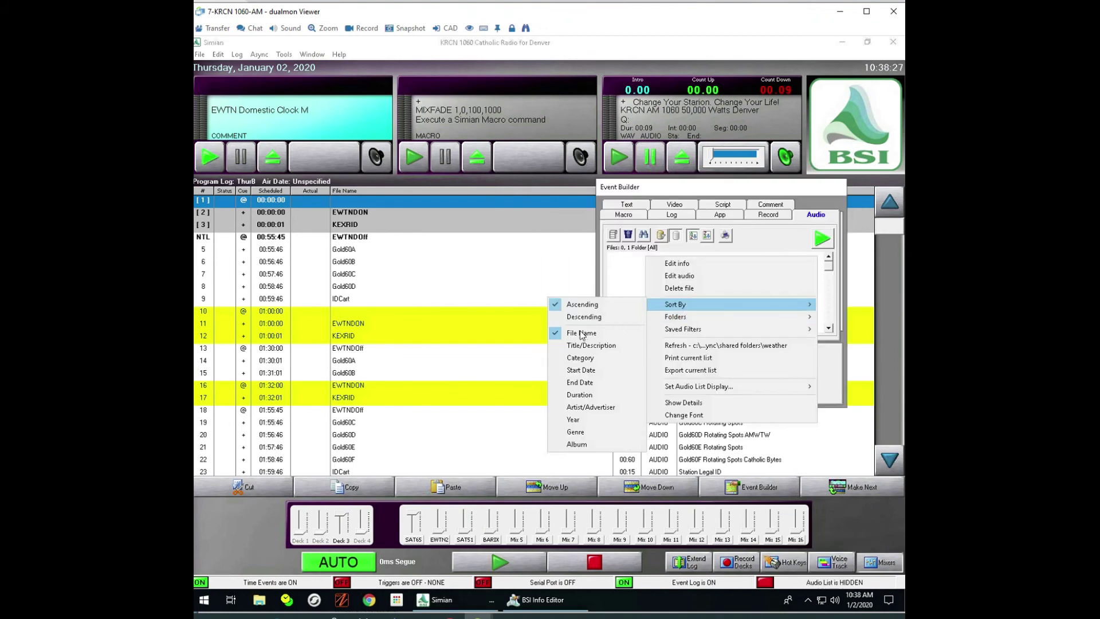
left_click(581, 333)
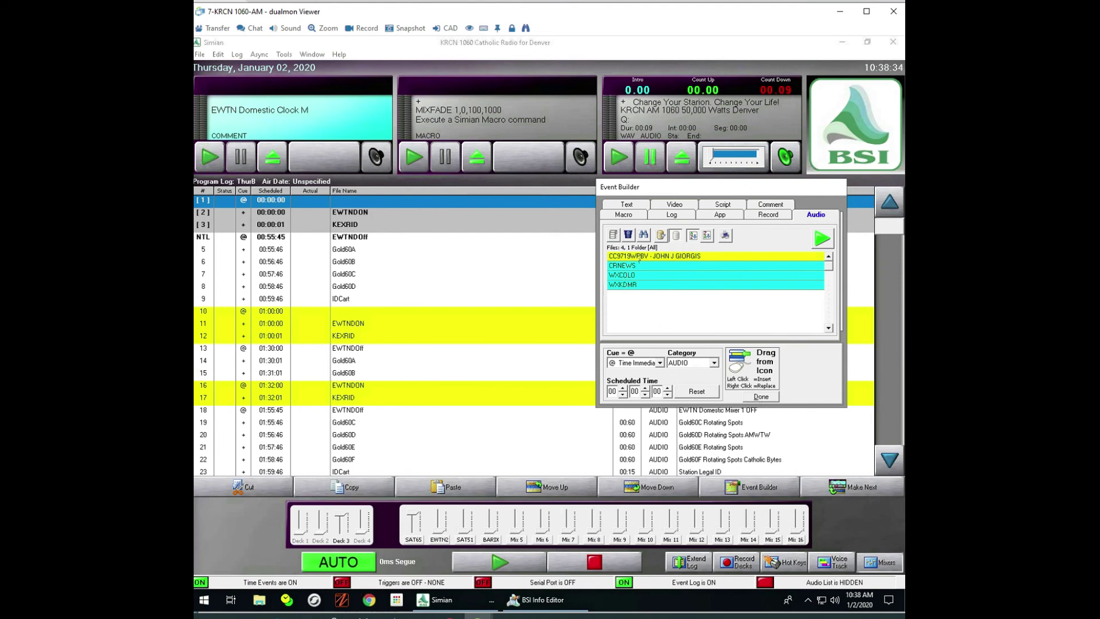
left_click(755, 398)
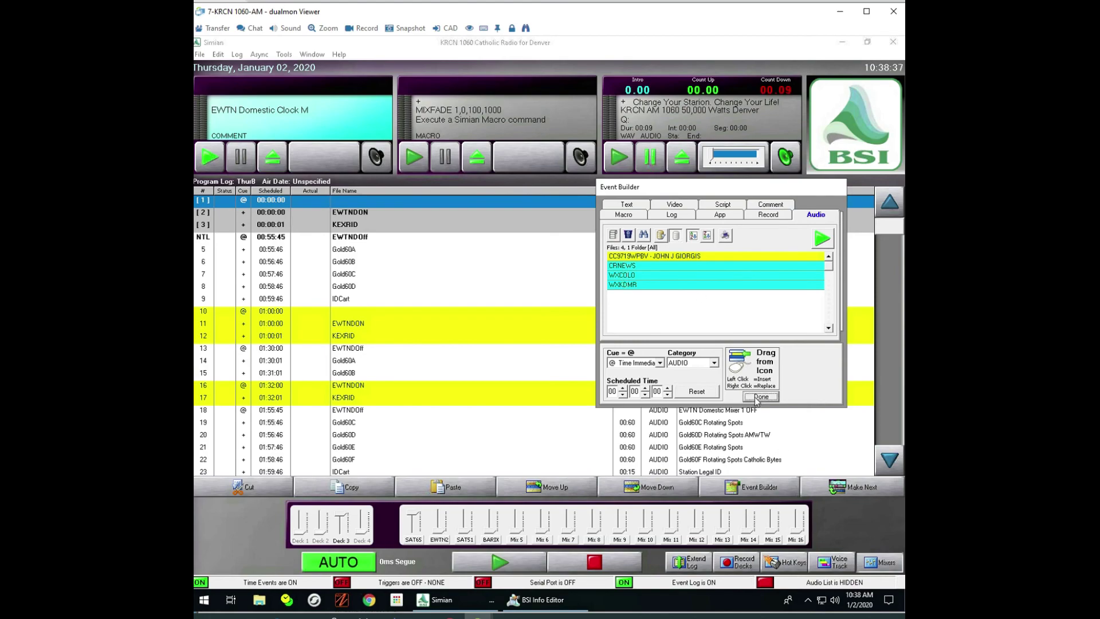